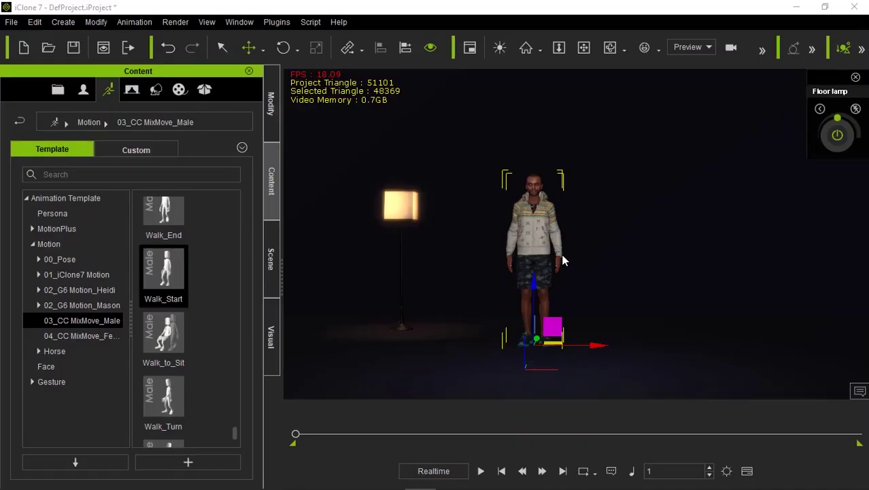
Examine the male character's face, patterned hoodie, shorts and shoes up close
scroll(563, 261, up, 5)
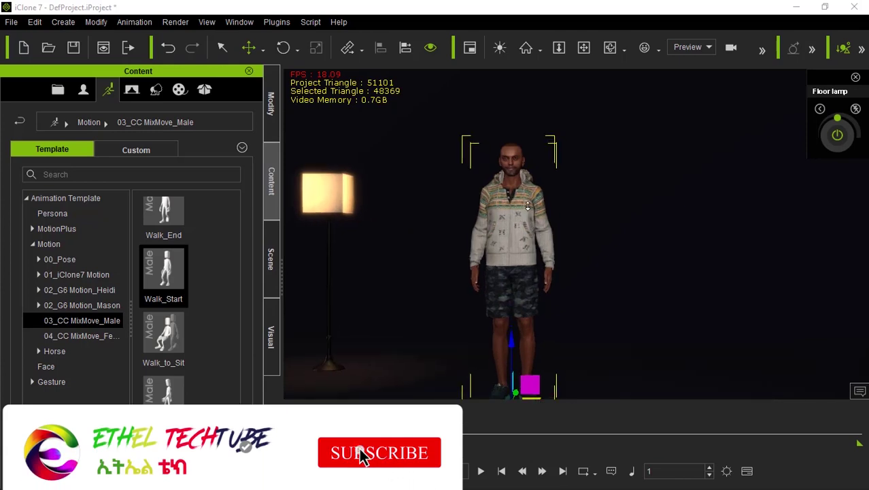
scroll(596, 297, up, 3)
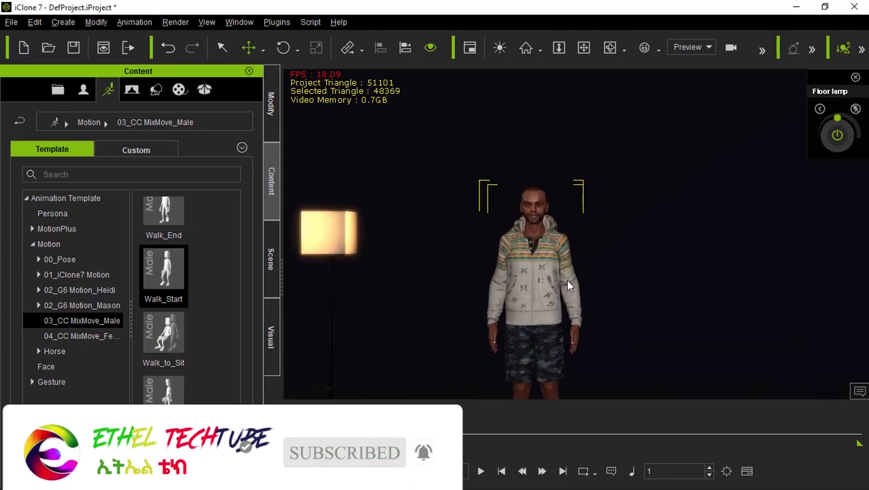
scroll(568, 285, up, 4)
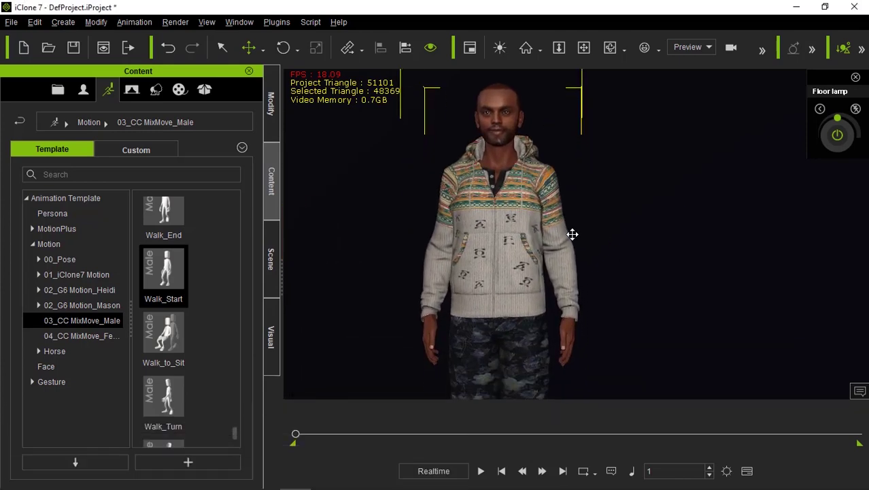
middle_drag(544, 271, 553, 219)
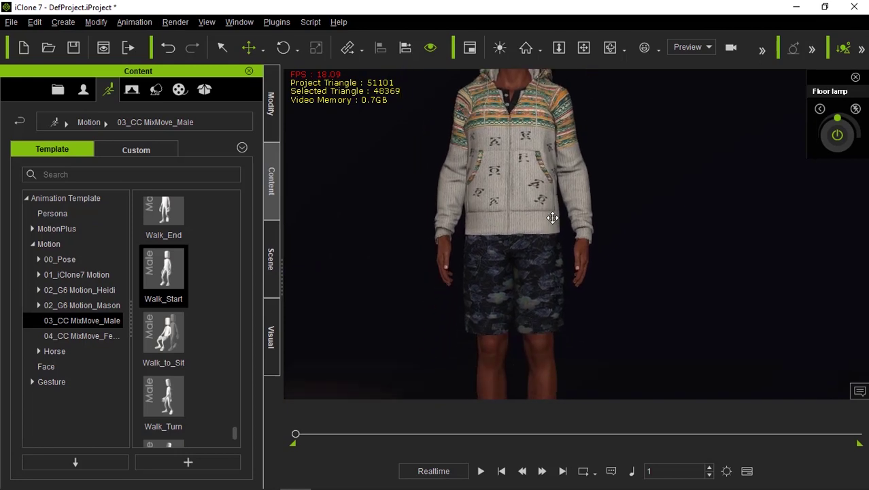
middle_drag(553, 296, 551, 415)
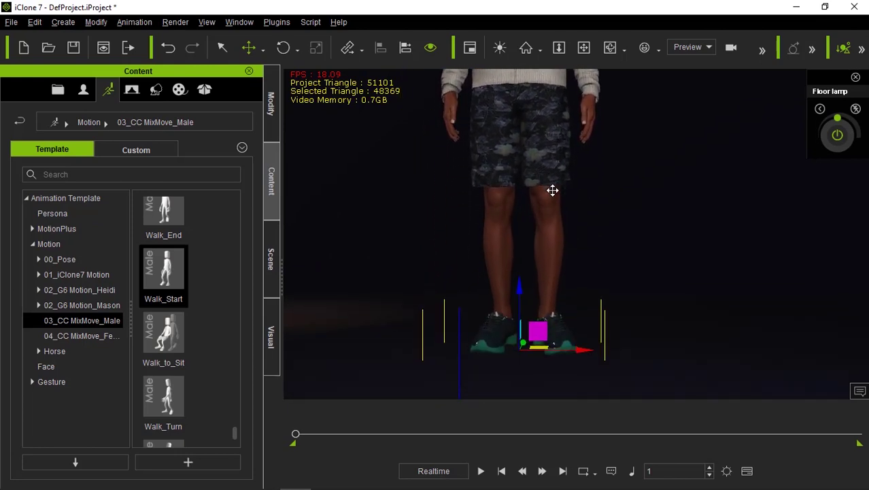
middle_drag(527, 221, 526, 327)
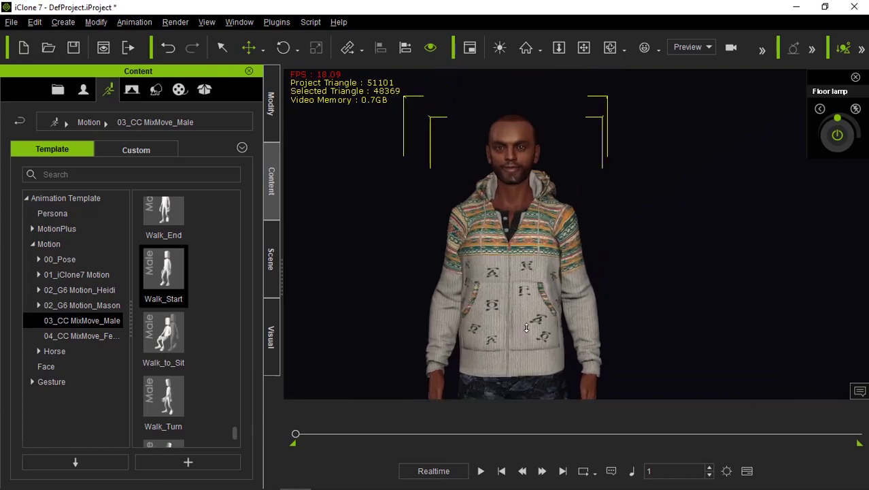
scroll(525, 327, up, 3)
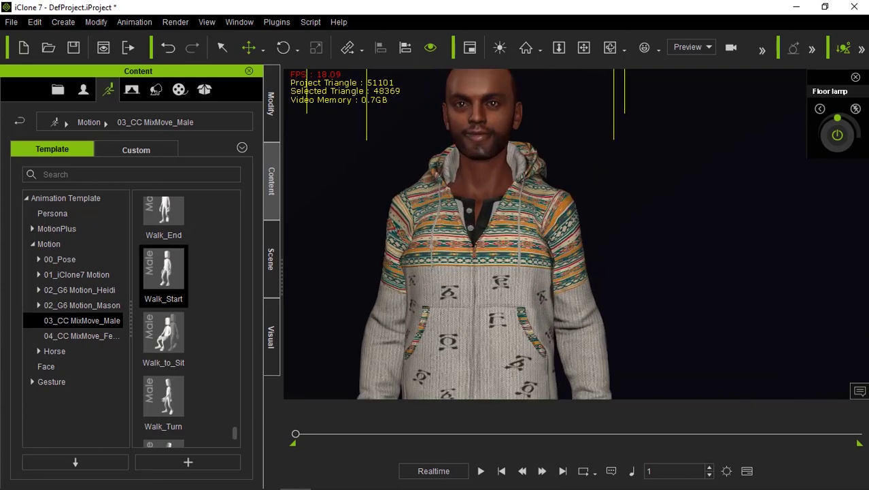
scroll(493, 331, up, 3)
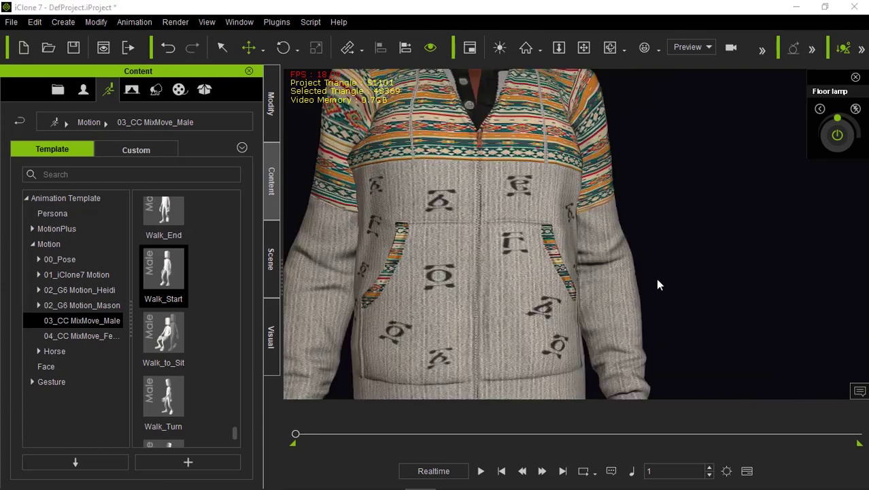
middle_drag(664, 278, 542, 301)
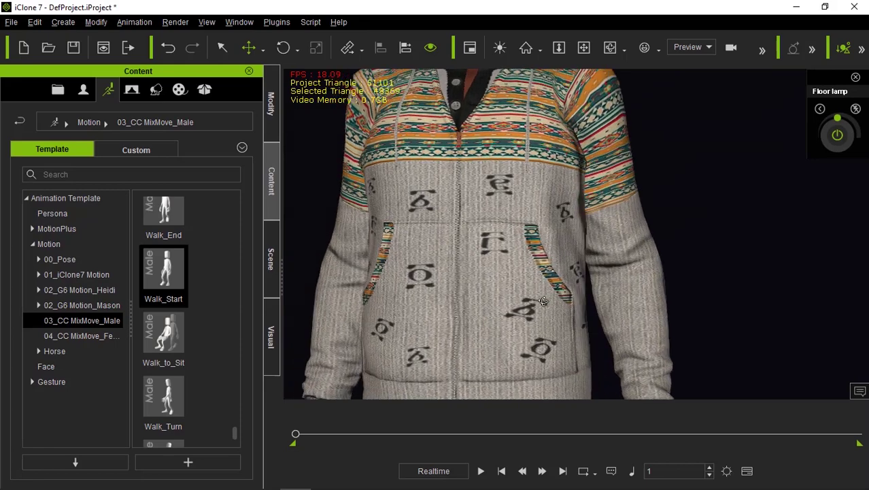
right_drag(543, 301, 599, 340)
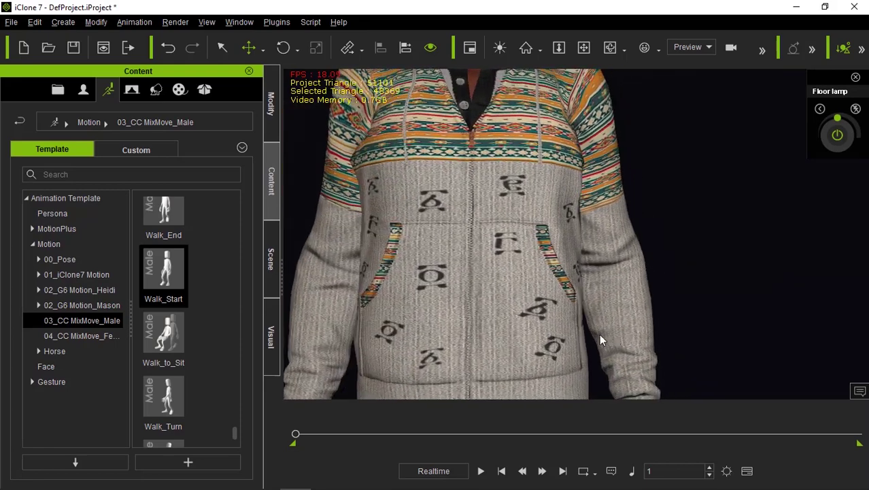
scroll(503, 297, down, 4)
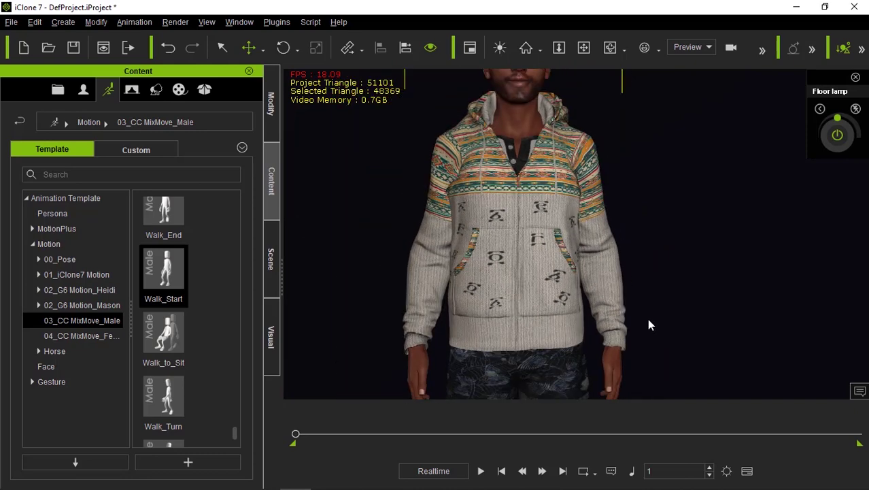
middle_drag(648, 325, 655, 297)
Deactivate image based lighting (IBL) for the scene
click(456, 347)
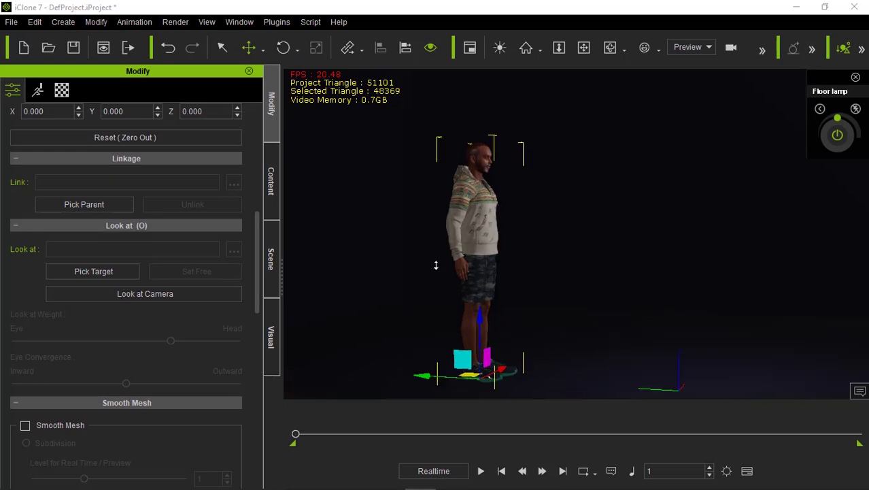
click(277, 344)
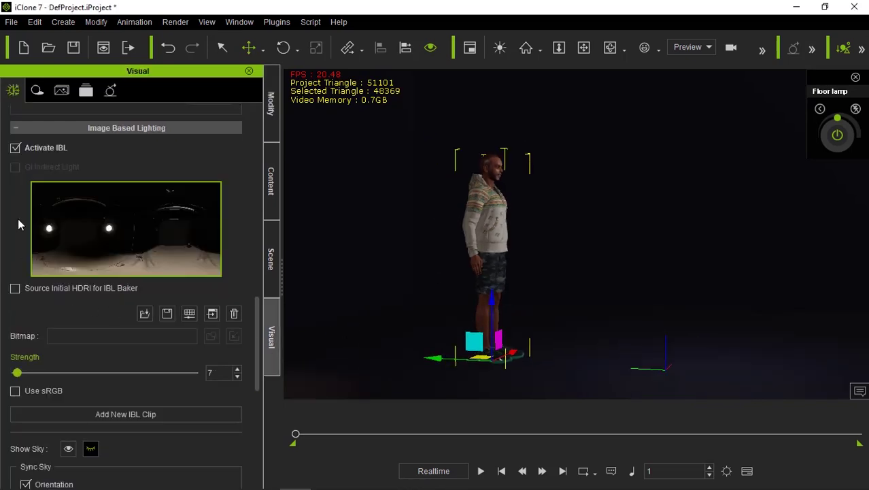
click(38, 147)
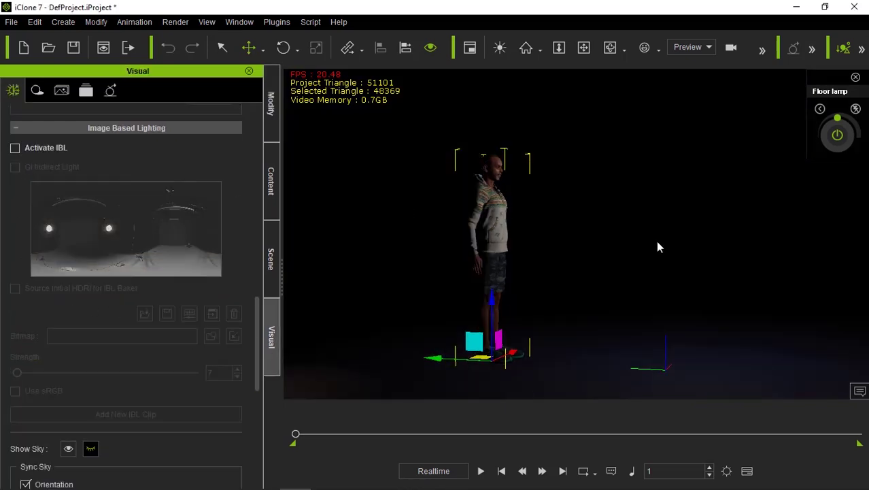
Move the character backward along the green axis, closer to the glowing floor lamp
right_drag(655, 240, 771, 293)
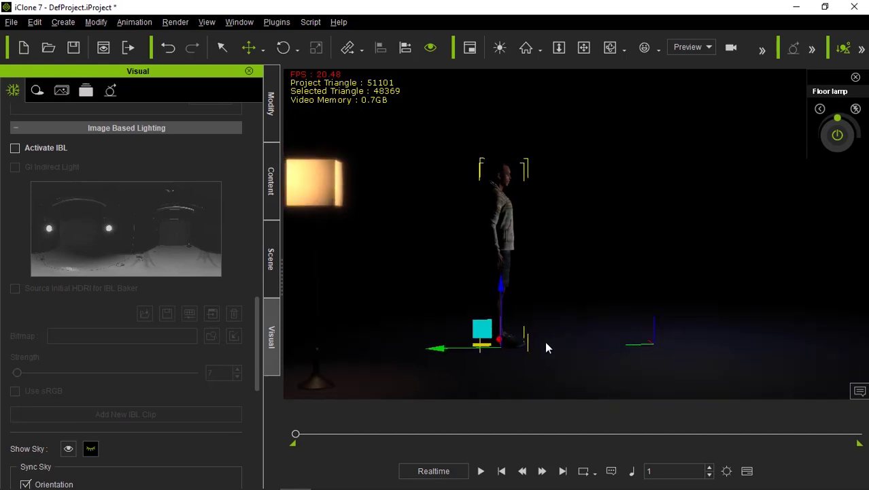
right_drag(555, 340, 591, 365)
right_drag(608, 299, 695, 365)
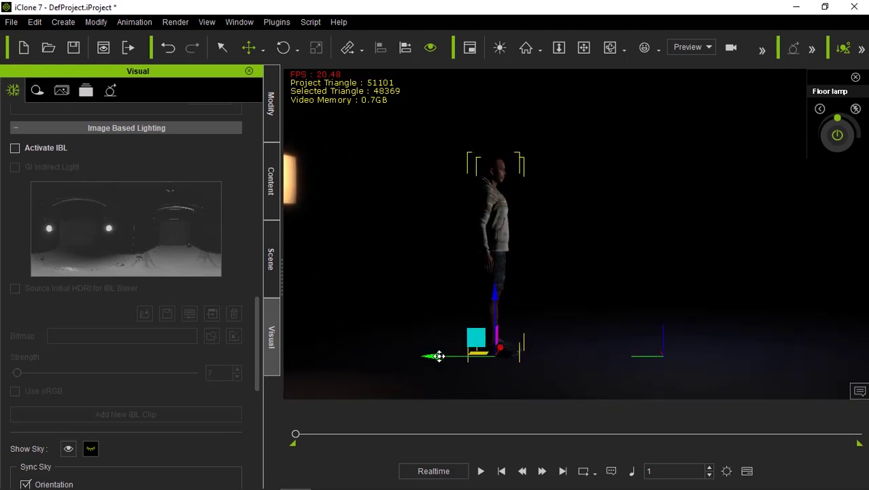
drag(438, 355, 329, 356)
drag(512, 368, 292, 357)
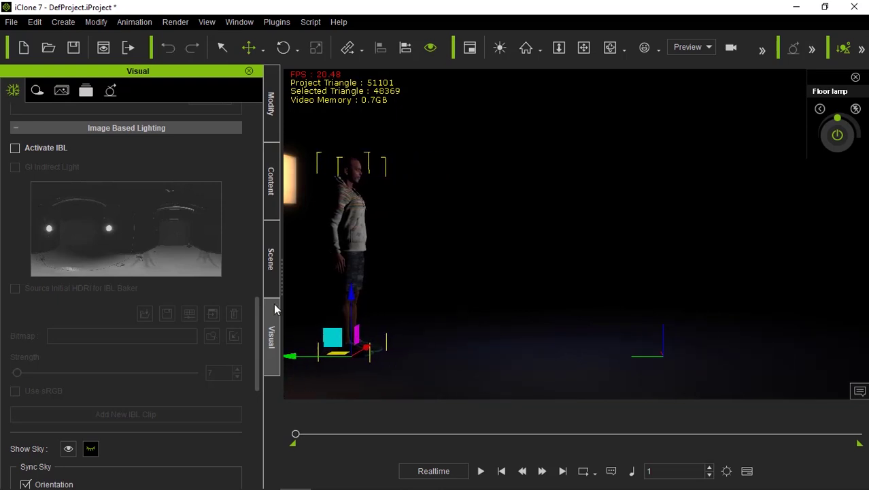
Select the point light in the scene and inspect its link to the character's bones, leaving the linkage as it is
click(272, 274)
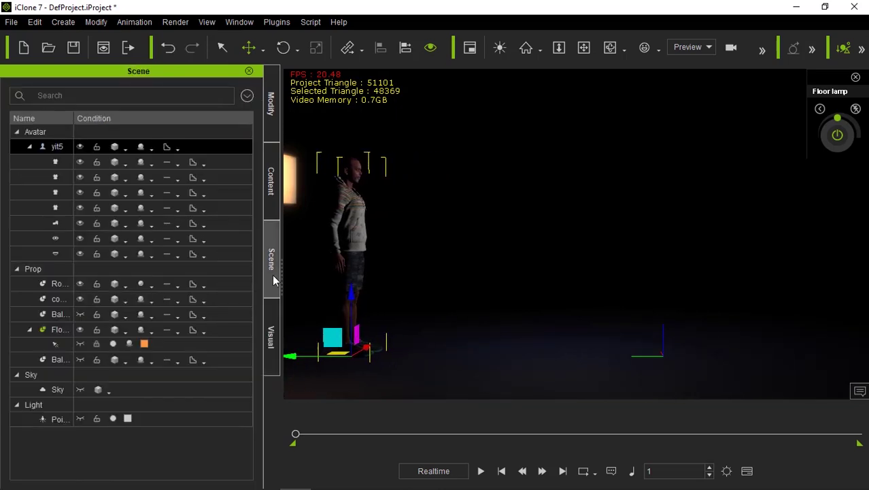
click(57, 419)
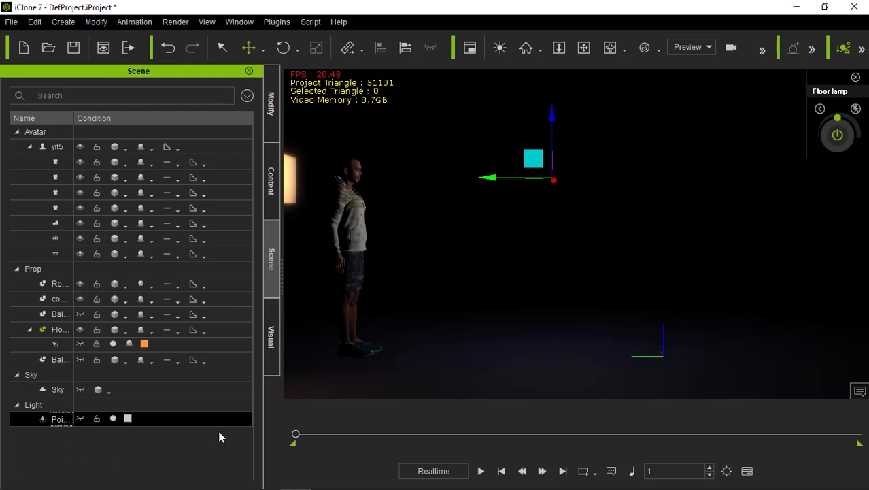
click(271, 122)
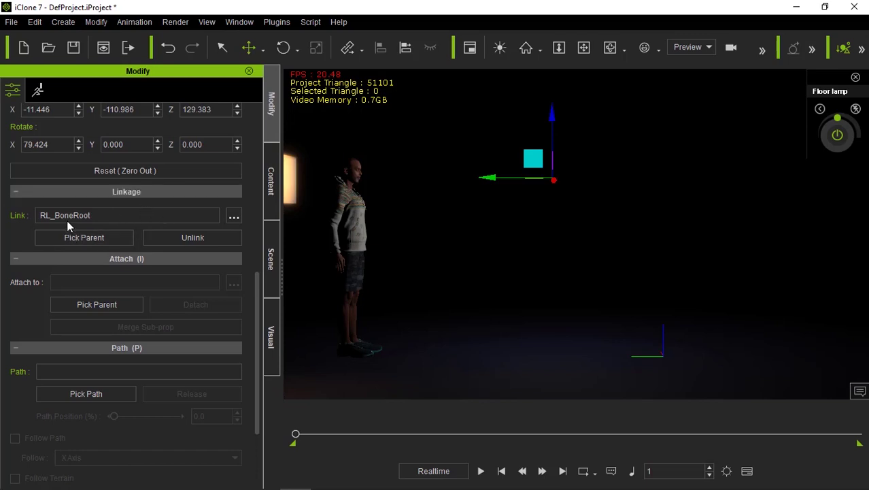
click(233, 219)
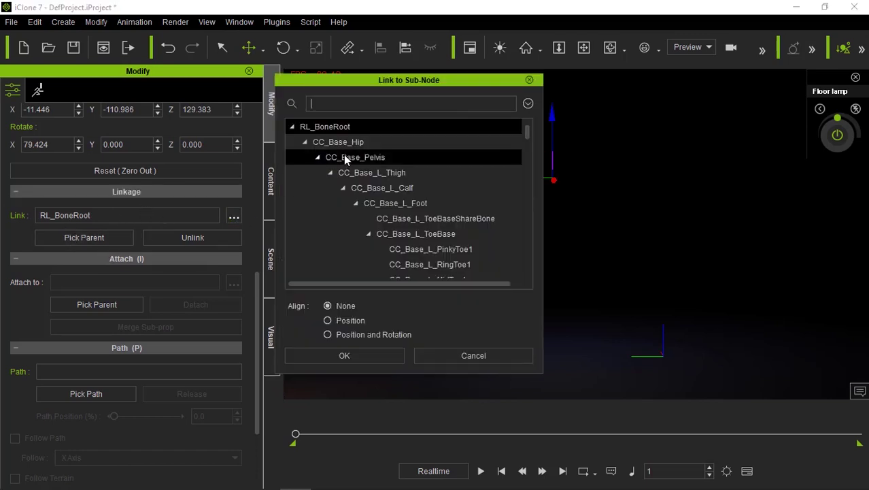
click(529, 80)
Move the character farther backward along the green axis toward the floor lamp
scroll(507, 278, down, 3)
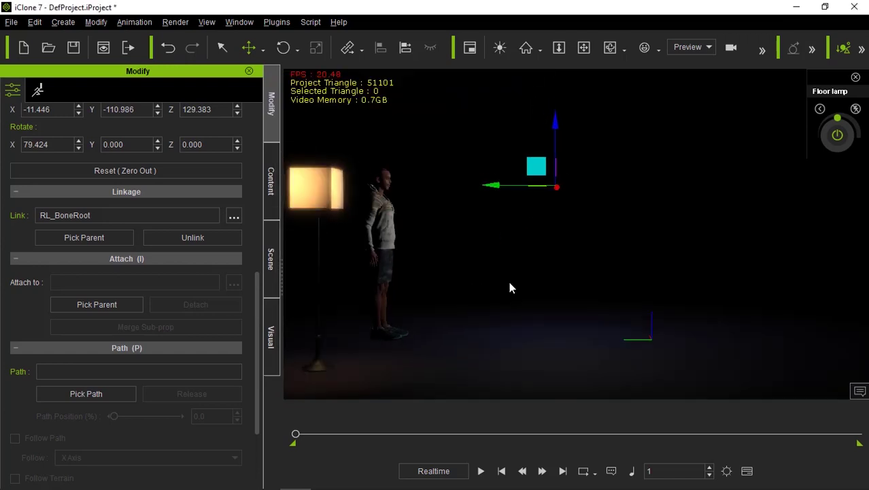
click(389, 268)
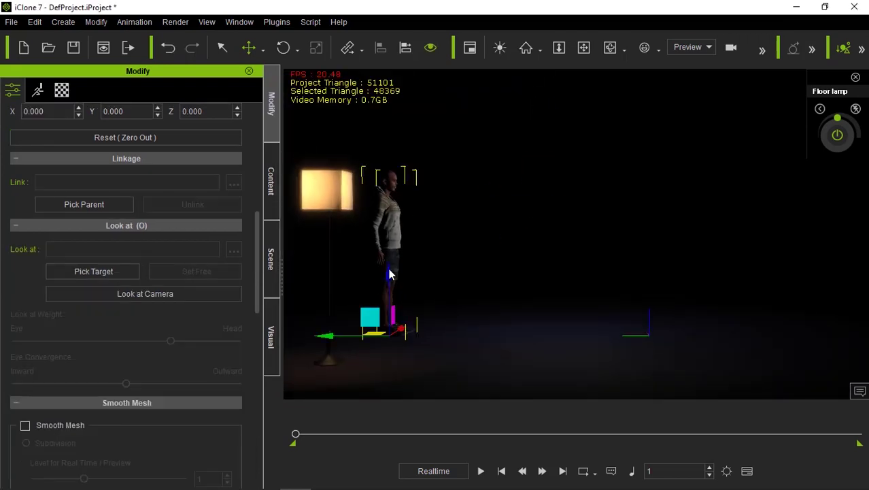
drag(375, 335, 288, 334)
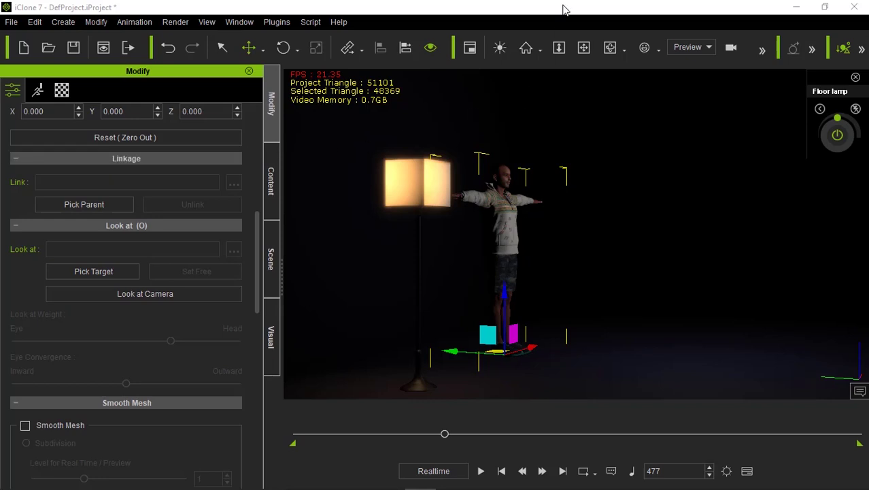
Examine the character's tracks in the timeline and close it
key(F3)
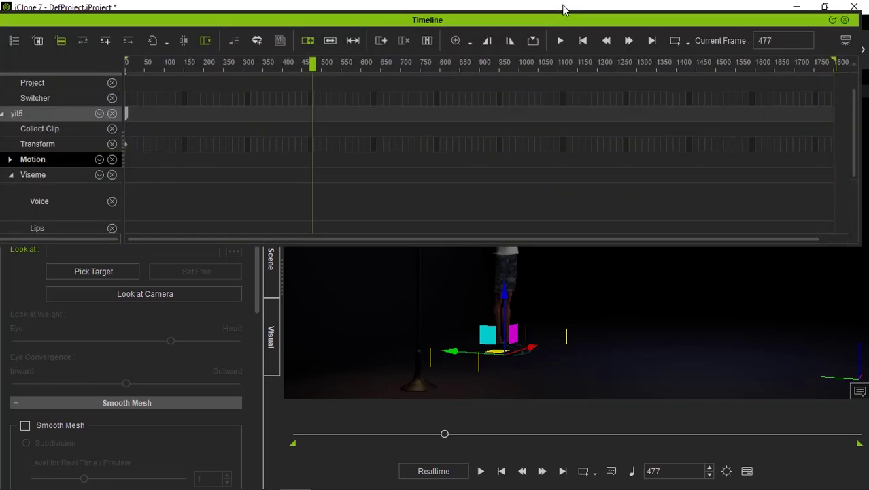
scroll(306, 169, down, 3)
scroll(306, 169, up, 3)
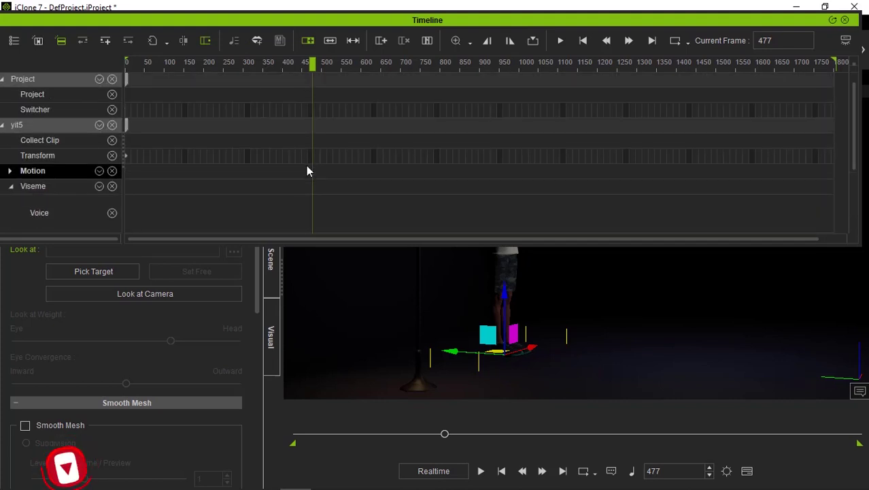
click(845, 20)
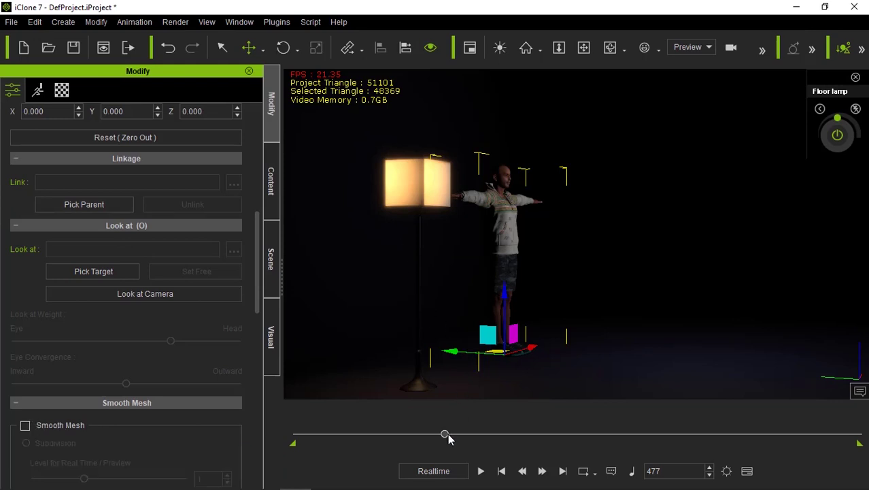
Return to frame 1 and apply the Walk_Start motion from 03_CC MixMove_Male to the character
drag(341, 455, 292, 465)
click(270, 196)
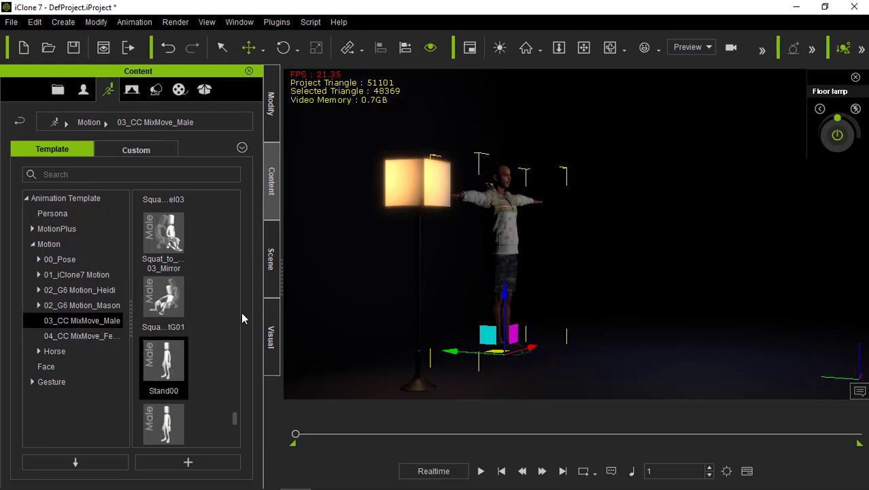
scroll(234, 373, down, 3)
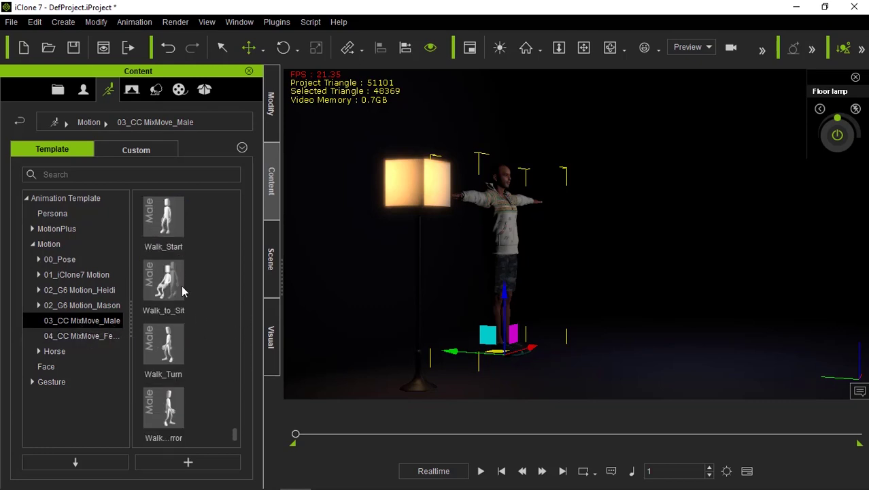
double_click(160, 239)
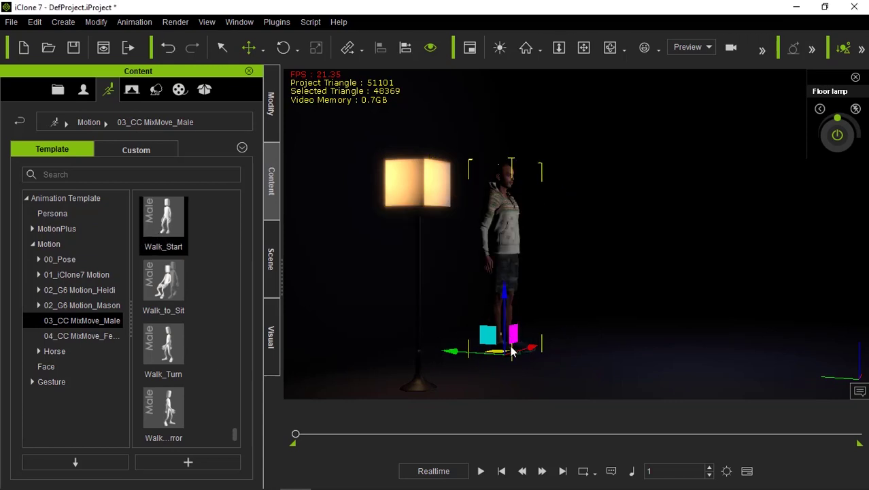
Play the walking animation past the floor lamp and pause it
scroll(520, 368, down, 5)
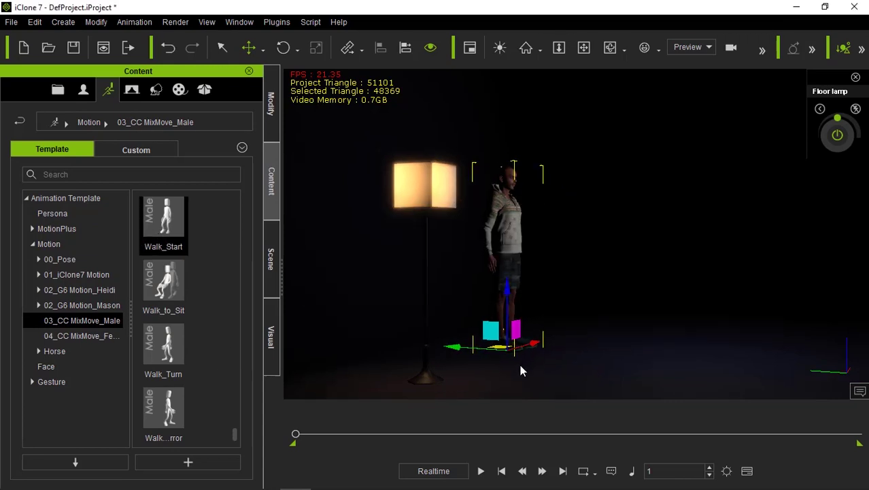
click(484, 473)
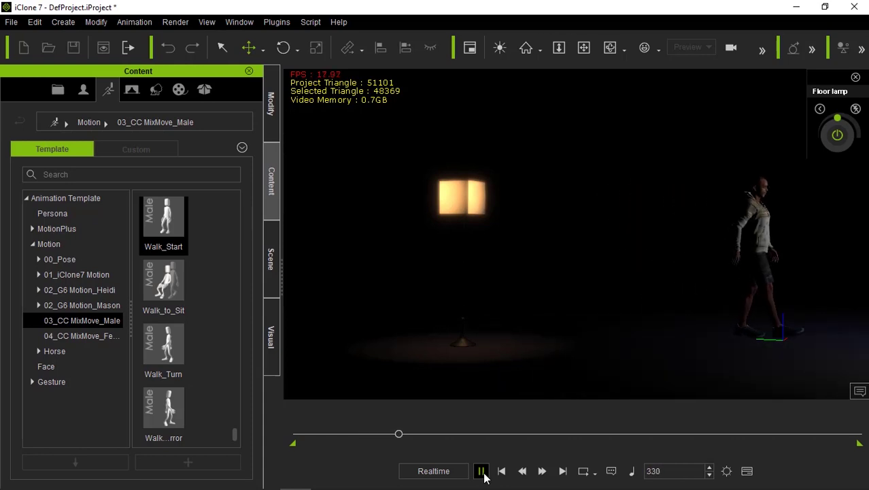
click(481, 472)
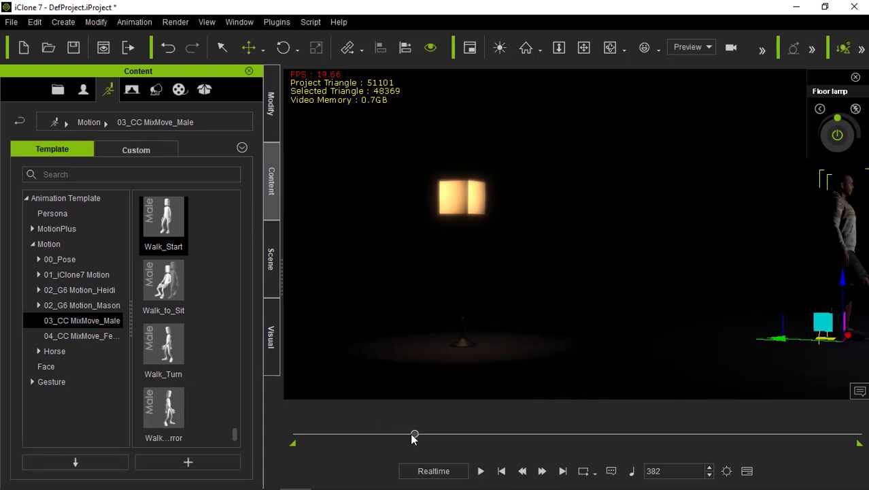
Return to frame 1 and move the character backward along the green axis so he starts behind the floor lamp
drag(413, 438, 248, 445)
right_drag(421, 347, 562, 344)
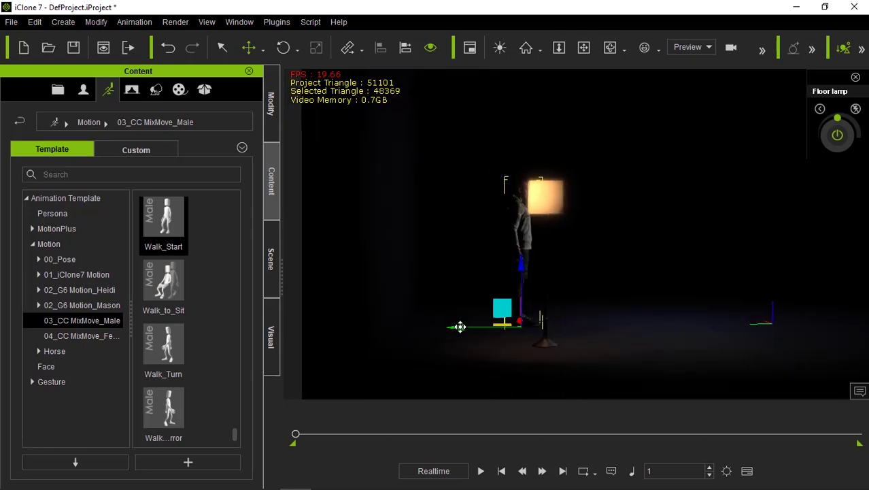
drag(458, 327, 423, 330)
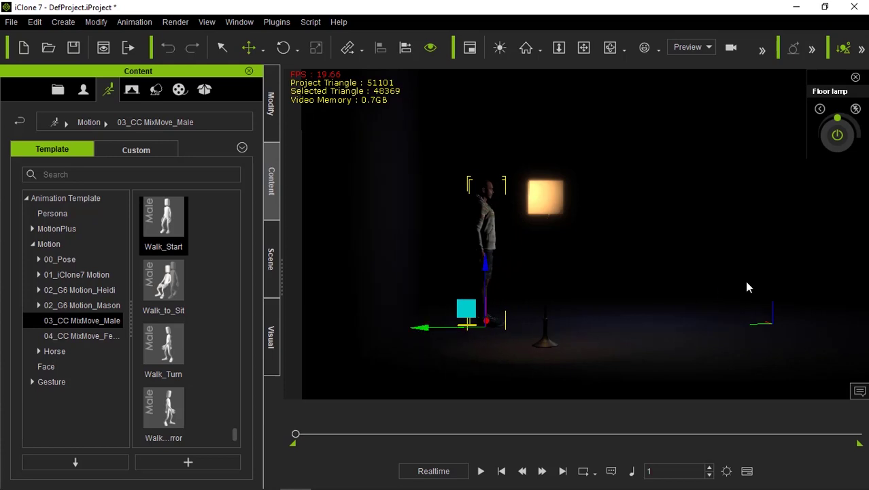
Open the timeline and place the playhead at frame 512, just past the end of the character's walk clip
right_drag(548, 289, 528, 335)
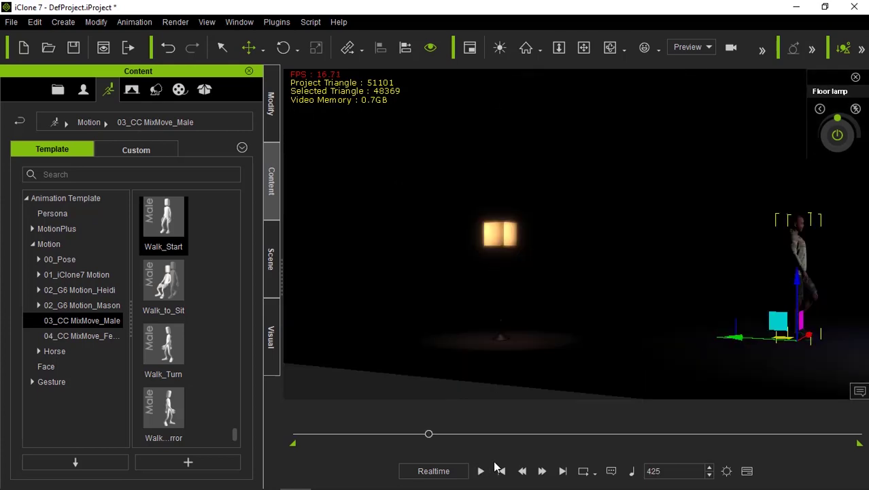
key(F3)
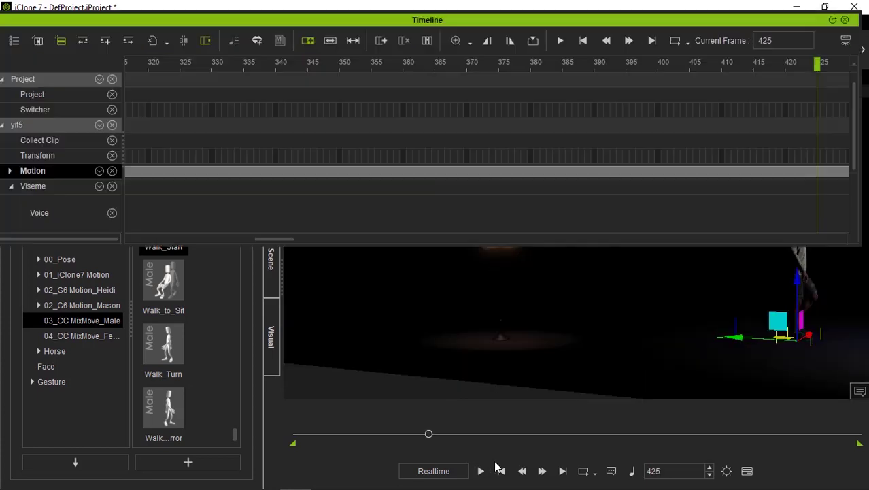
scroll(452, 175, right, 5)
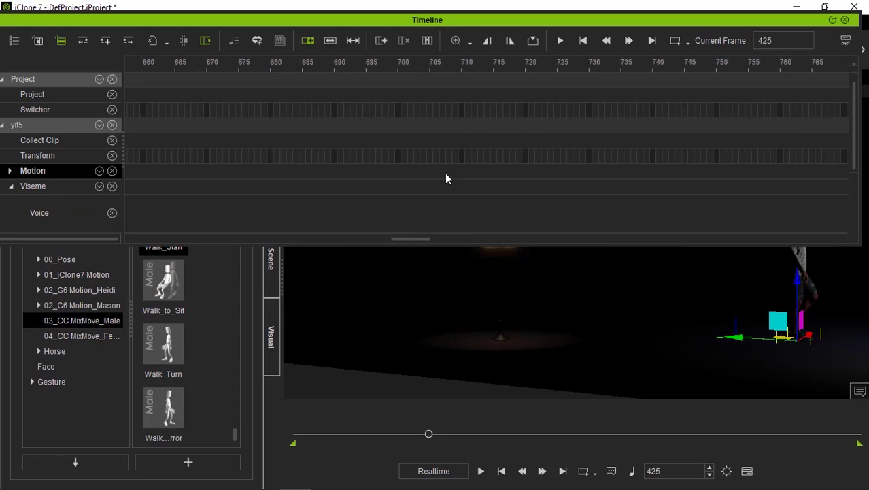
scroll(445, 174, right, 3)
scroll(446, 173, left, 4)
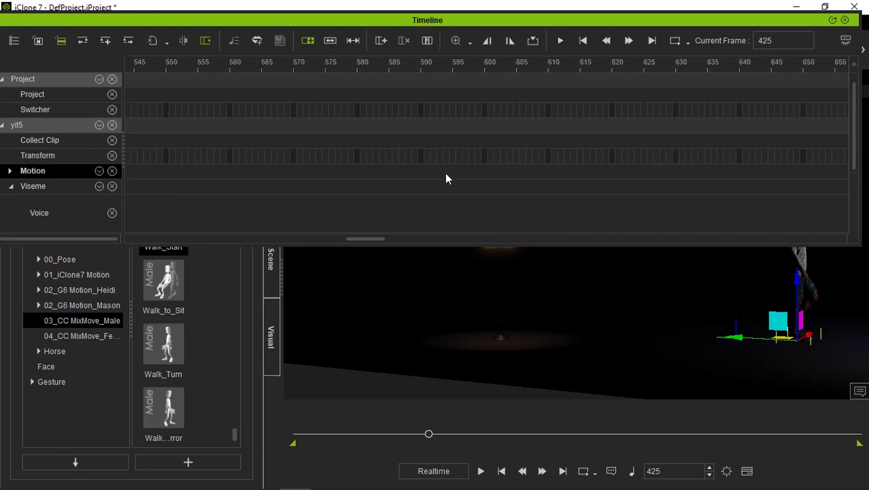
scroll(445, 173, down, 5)
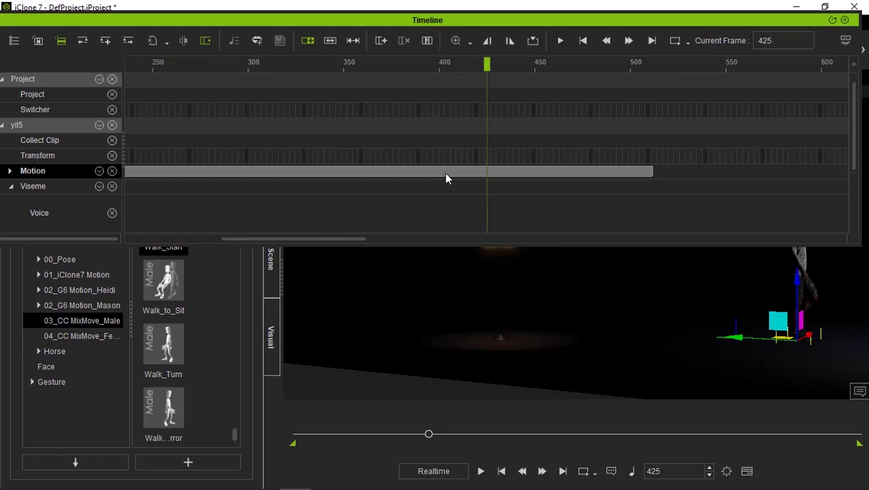
drag(398, 64, 420, 64)
scroll(435, 170, up, 5)
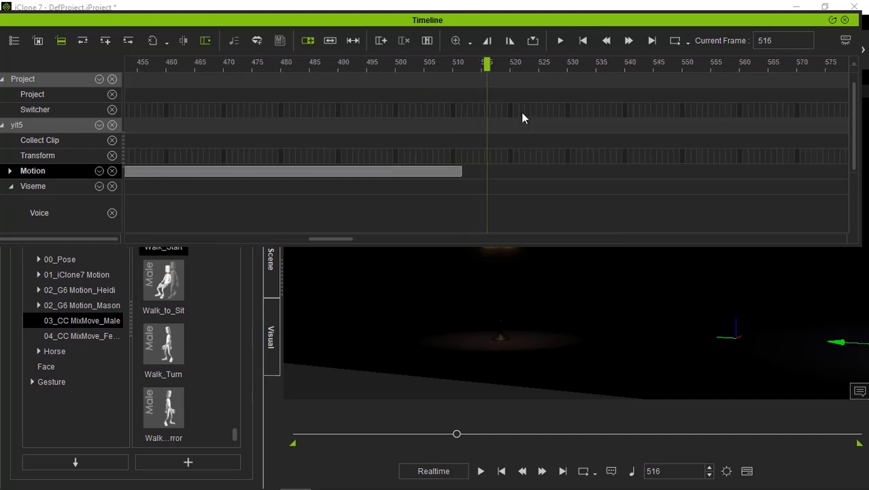
drag(488, 65, 463, 71)
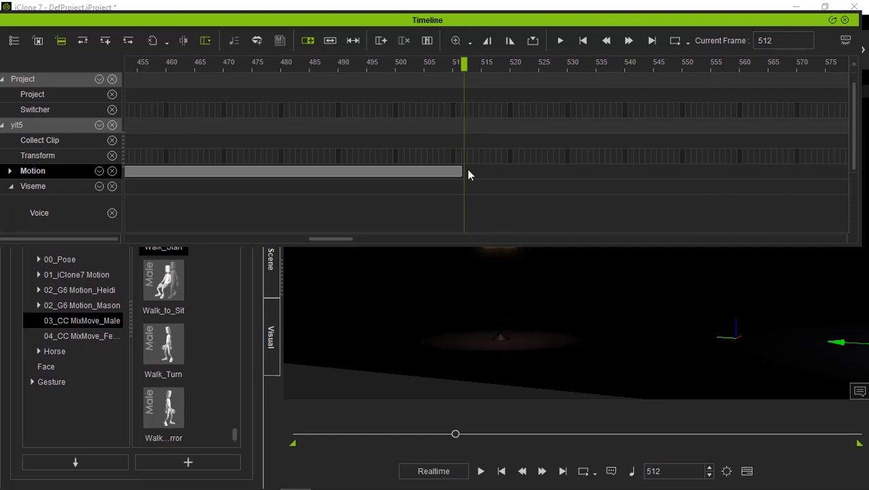
Apply the Stand00 motion from 03_CC MixMove_Male at frame 512 and close the timeline
scroll(201, 371, up, 3)
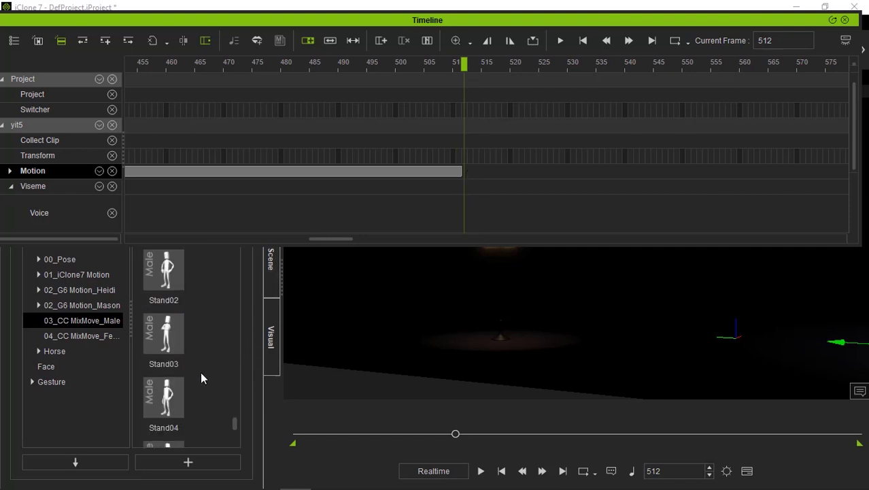
scroll(201, 371, up, 2)
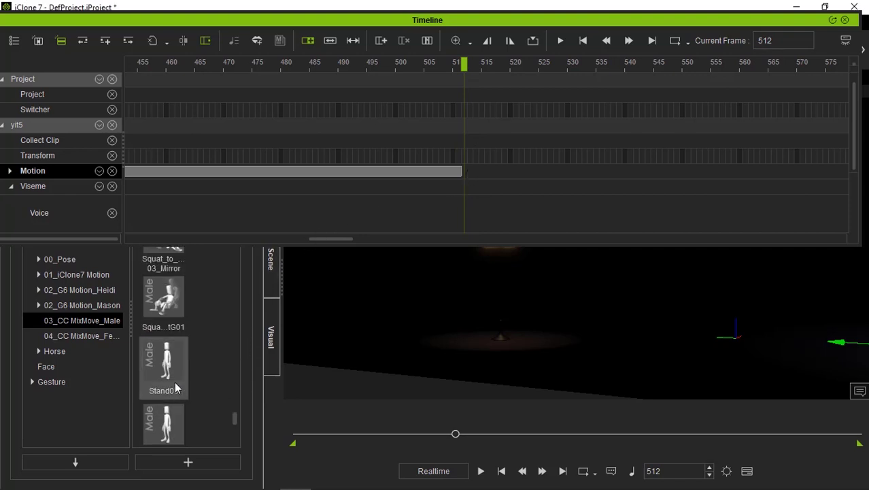
double_click(175, 382)
scroll(223, 194, down, 1)
scroll(408, 195, down, 5)
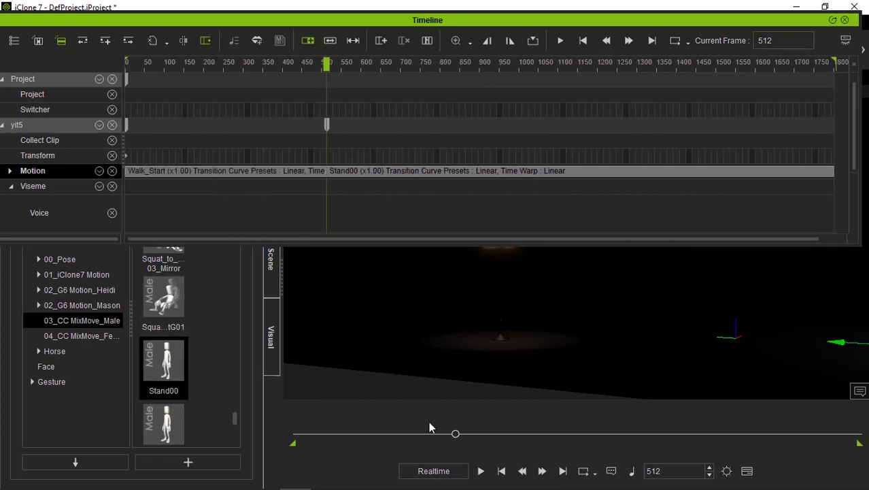
click(845, 22)
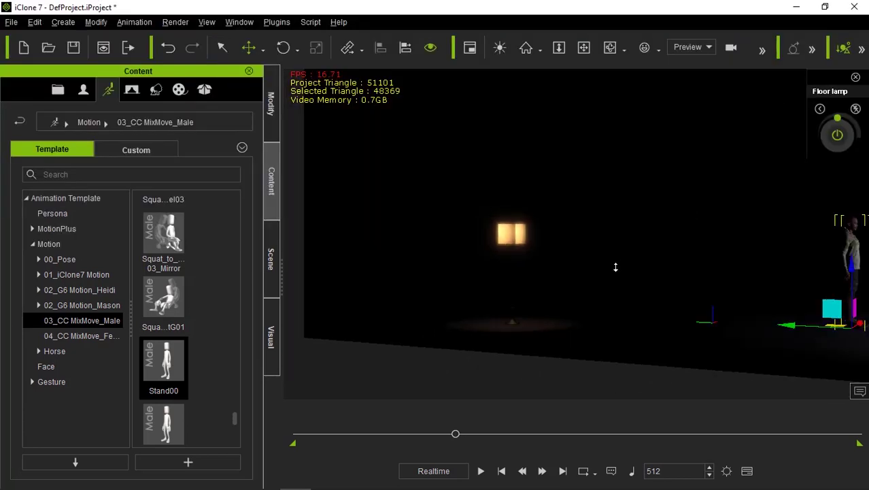
Play the animation through the change from walking to standing and view the character from the side
drag(430, 436, 297, 438)
key(space)
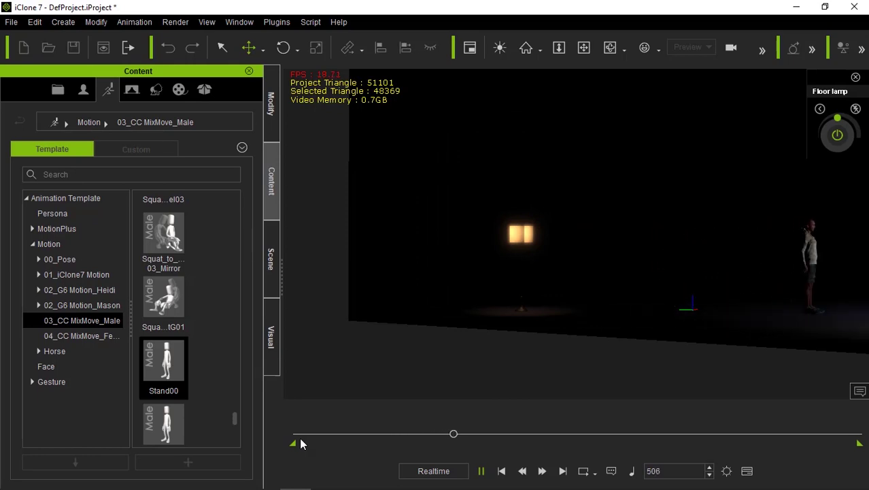
key(space)
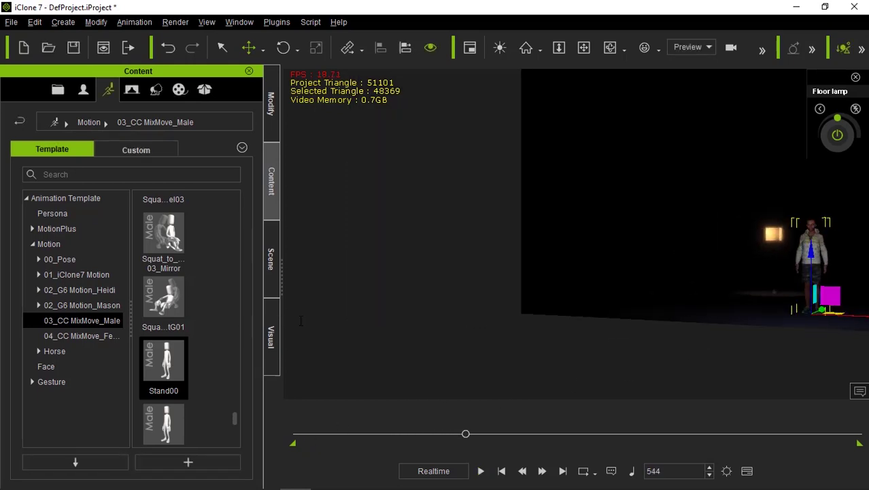
right_drag(615, 231, 481, 254)
right_drag(505, 330, 334, 339)
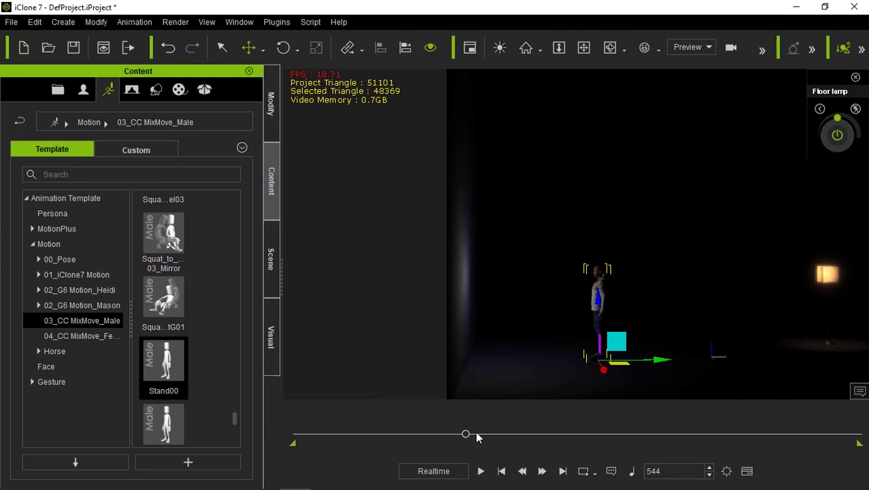
Reopen the timeline and split the character's Walk_Start clip at frame 492
key(F3)
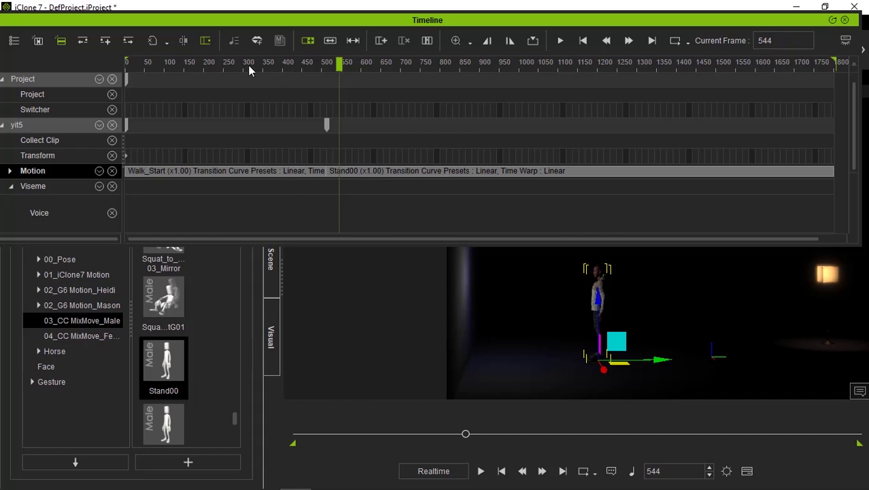
drag(235, 65, 318, 65)
text(492)
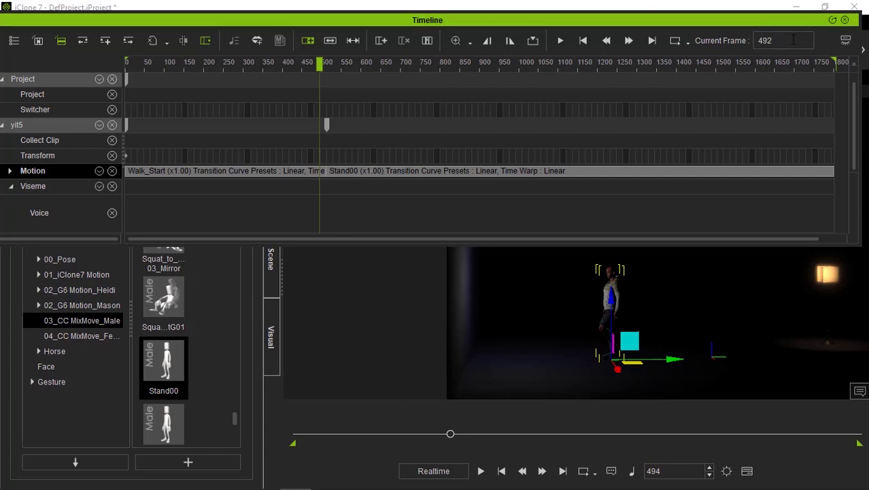
key(Return)
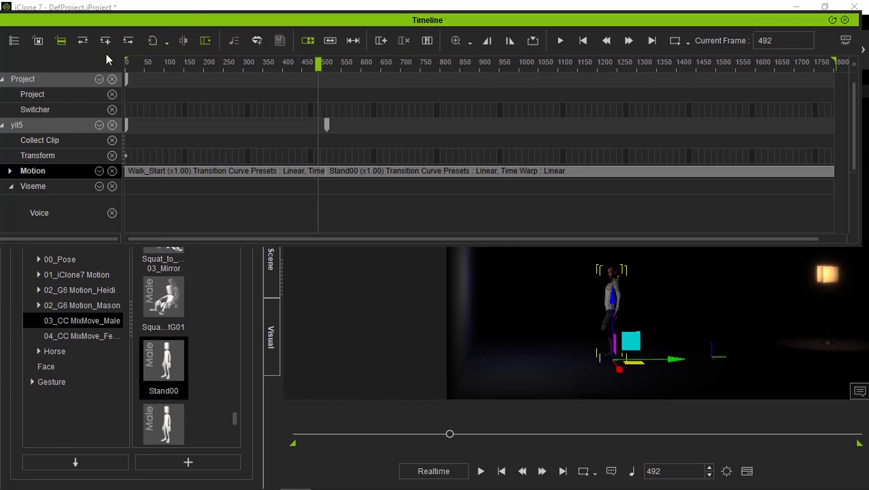
click(315, 172)
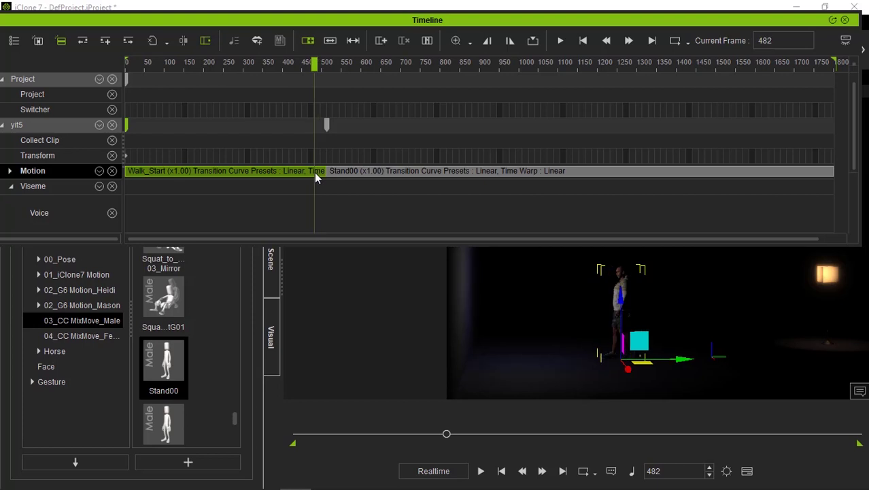
double_click(764, 40)
text(492)
key(Return)
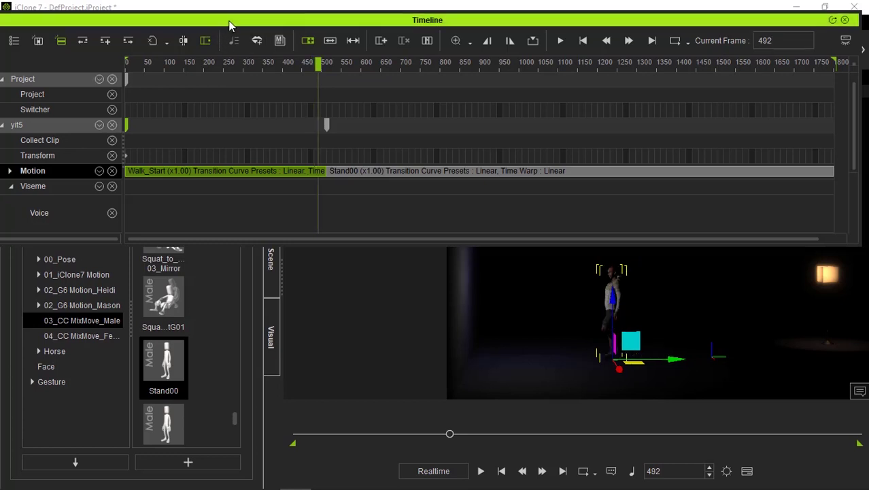
click(182, 42)
scroll(329, 175, up, 8)
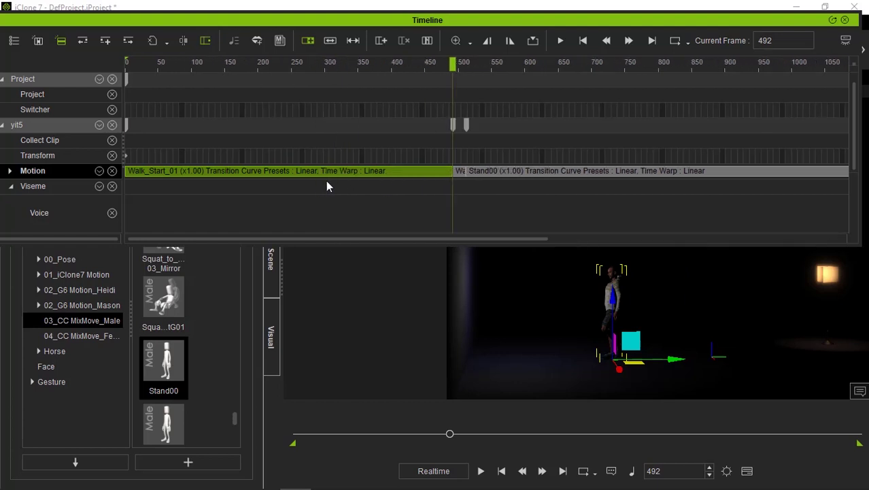
Delete the short leftover Walk_Start_02 clip in front of Stand00 on the Motion track
click(532, 176)
click(532, 176)
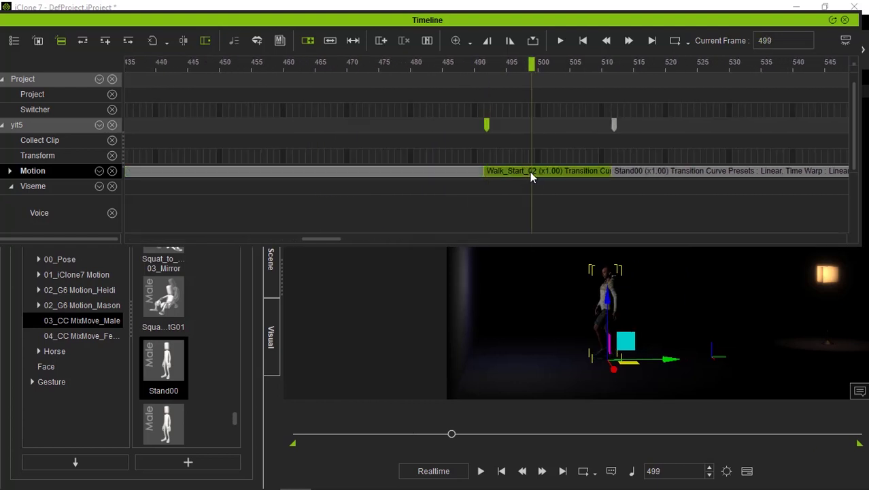
key(Delete)
Move the Stand00 clip earlier so it starts at frame 492, directly after the walk clip
scroll(437, 156, right, 15)
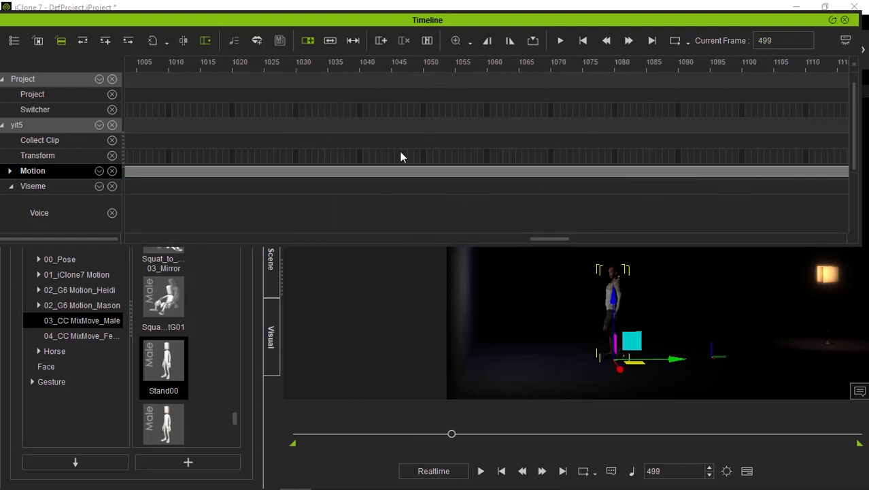
scroll(445, 156, left, 15)
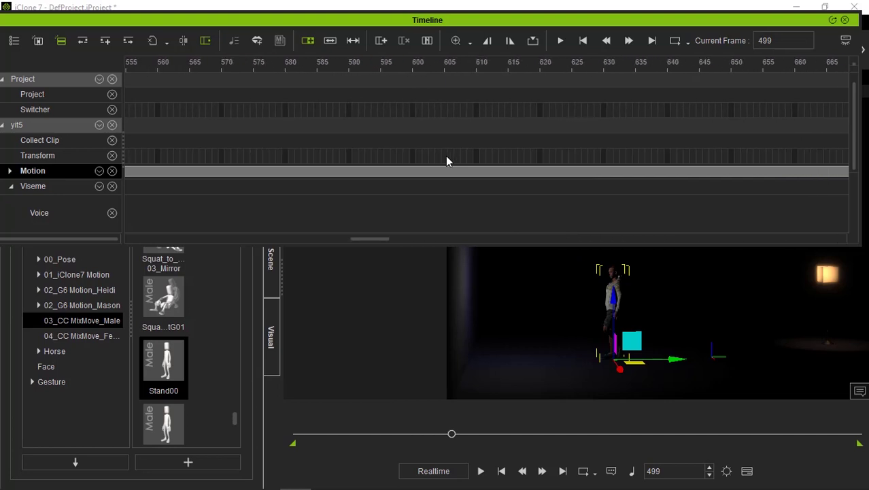
scroll(445, 156, down, 4)
drag(529, 172, 490, 170)
scroll(640, 350, up, 5)
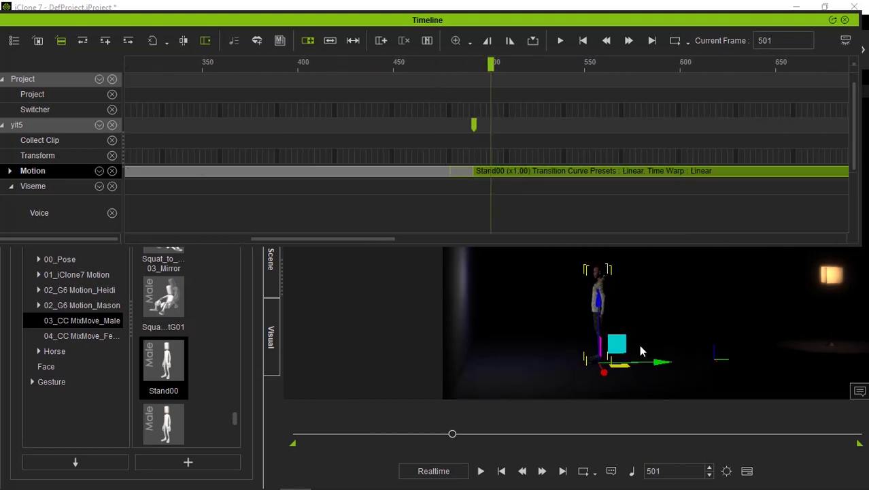
Scrub through the blend between the walk and Stand00 clips to examine the character's feet up close
middle_drag(650, 353, 659, 293)
drag(488, 67, 451, 107)
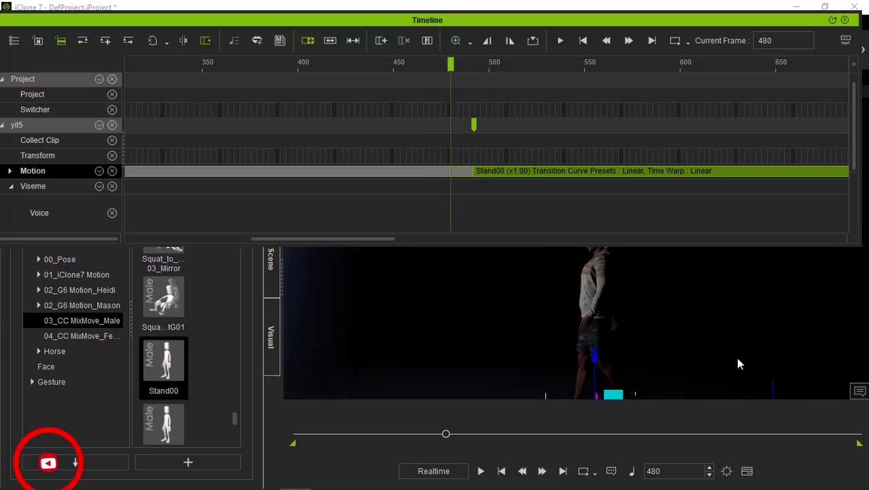
scroll(697, 269, up, 5)
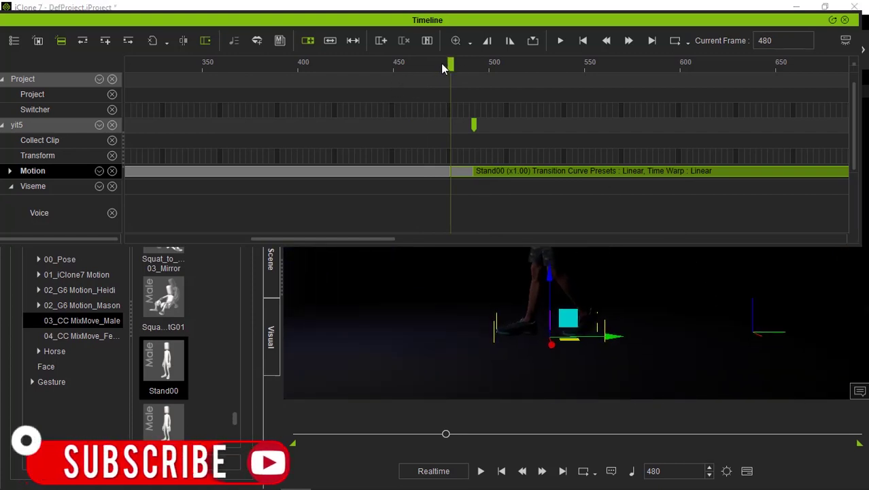
drag(442, 63, 432, 101)
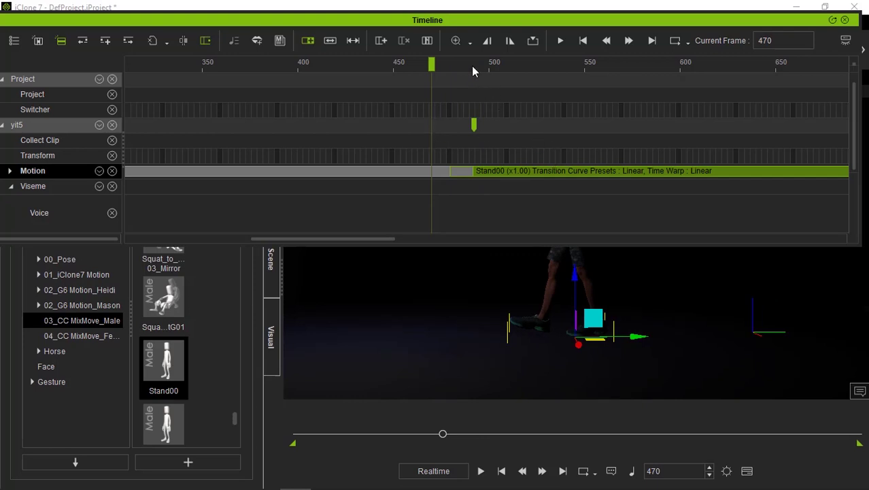
mouse_move(473, 69)
mouse_down()
mouse_move(482, 67)
mouse_move(460, 72)
mouse_up()
Try a gap after the walk clip by shifting Stand00 to about frame 520, scrub across it, and return the clip
drag(531, 171, 584, 171)
drag(586, 68, 532, 134)
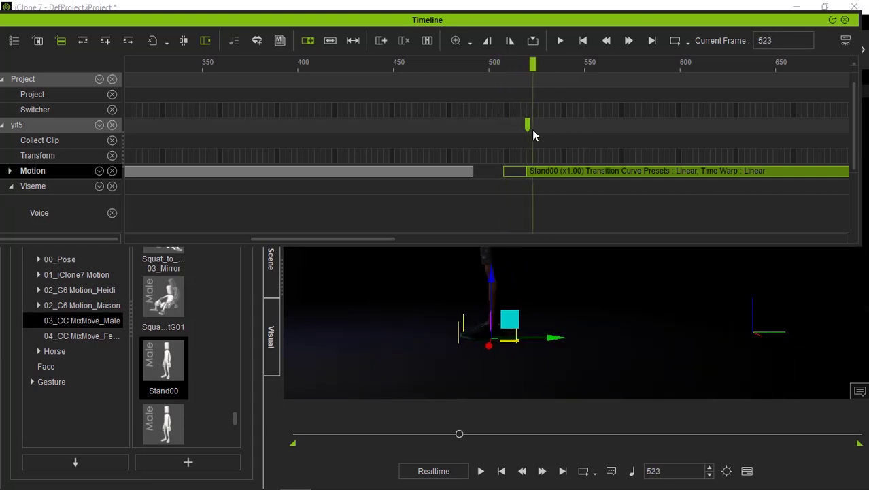
drag(446, 66, 462, 100)
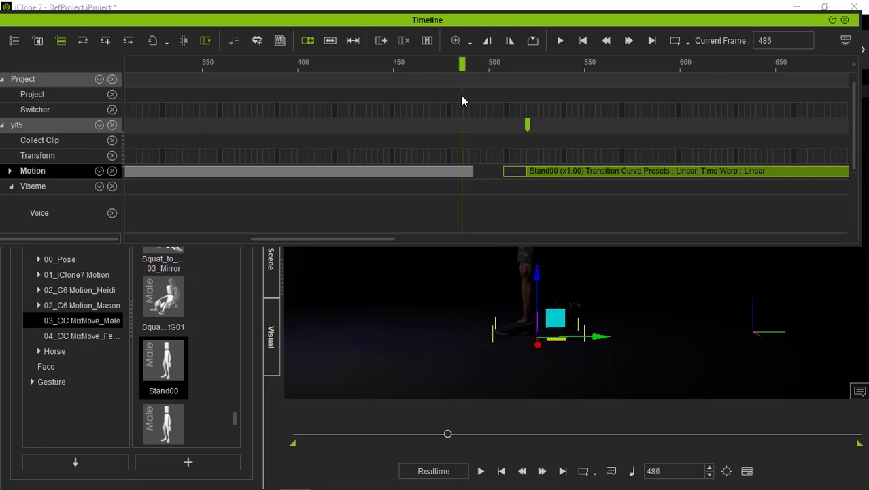
drag(557, 171, 504, 185)
Shorten the transition into the Stand00 clip so it begins at about frame 490, and add a Transform key at that frame
drag(451, 169, 469, 173)
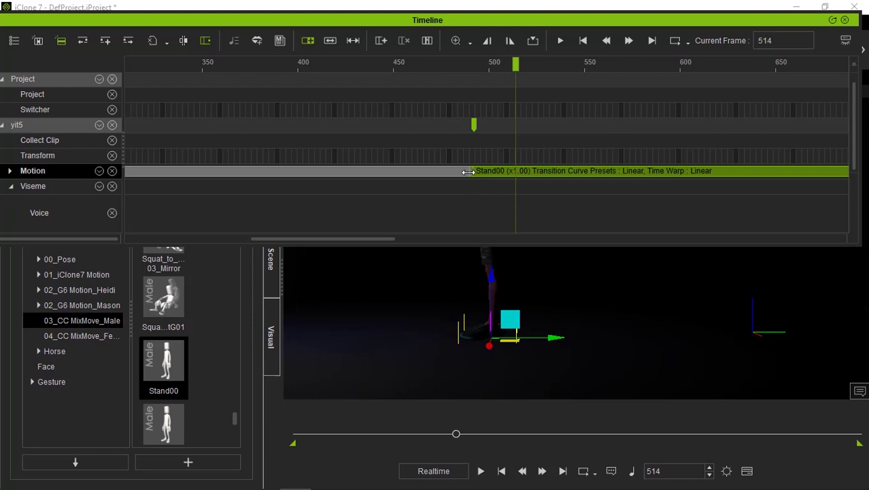
scroll(487, 172, up, 3)
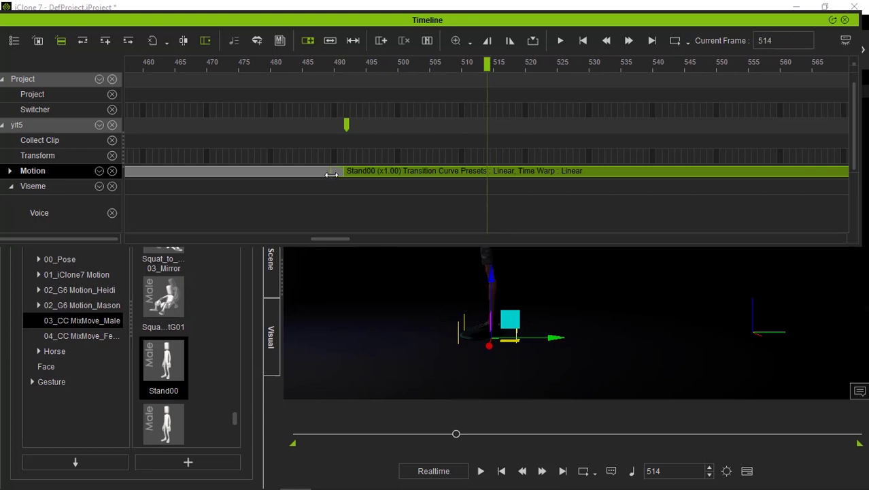
drag(329, 171, 330, 173)
click(329, 65)
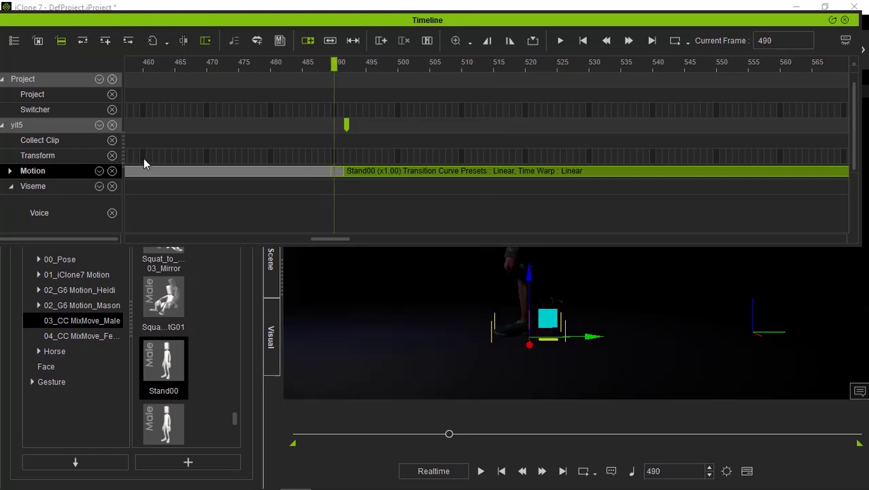
click(332, 157)
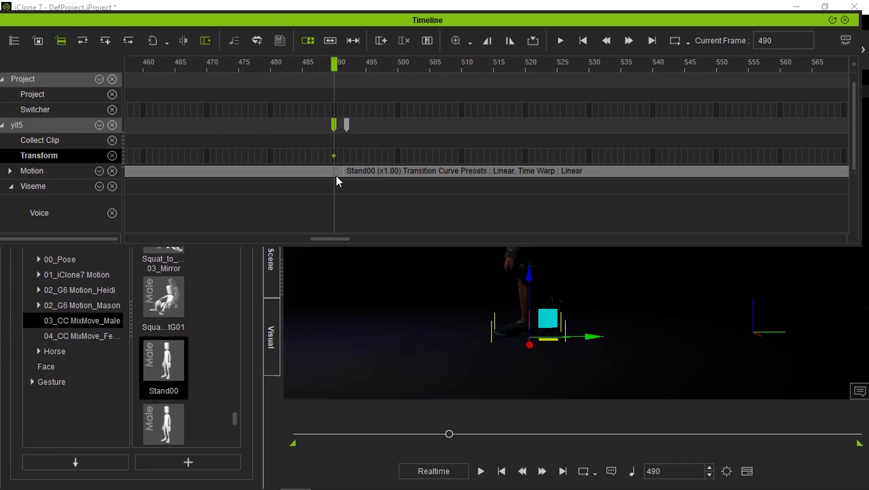
Add a Transform key at frame 492, where the Stand00 clip begins, and scrub past it to check the character's position
click(346, 63)
click(385, 170)
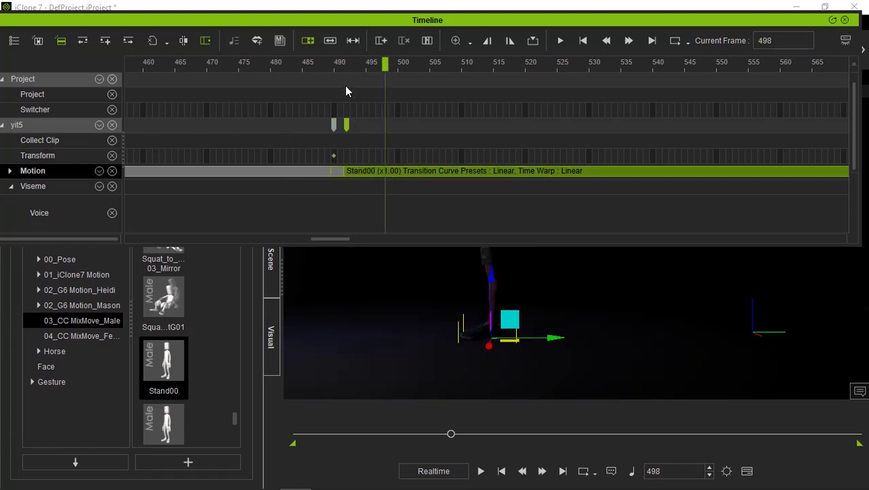
mouse_move(346, 65)
mouse_down()
mouse_move(355, 64)
mouse_move(345, 66)
mouse_up()
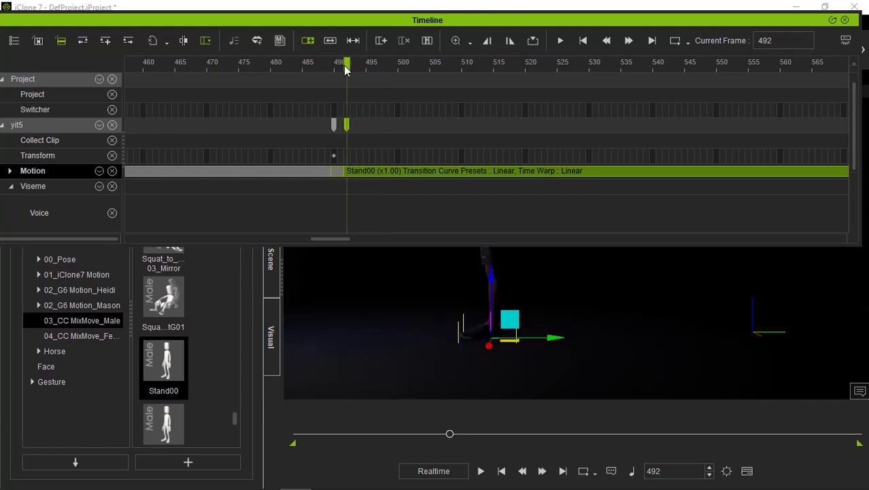
click(346, 157)
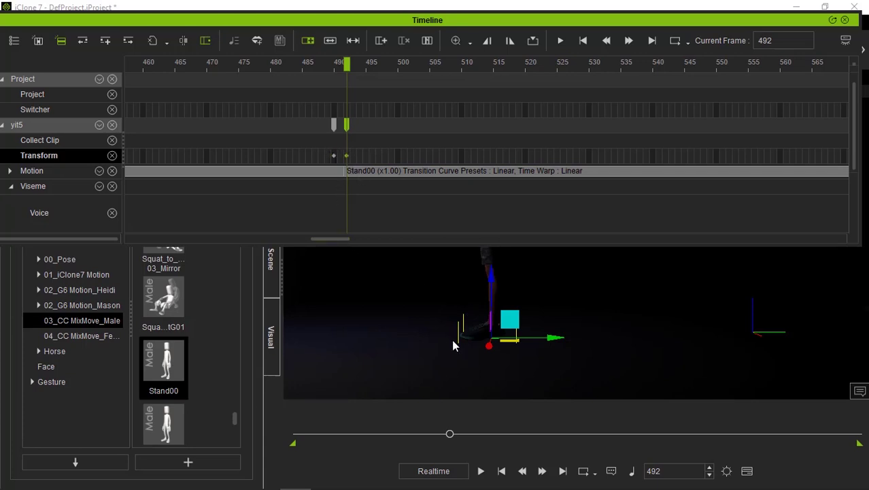
mouse_move(449, 434)
mouse_down()
mouse_move(438, 434)
mouse_move(455, 433)
mouse_up()
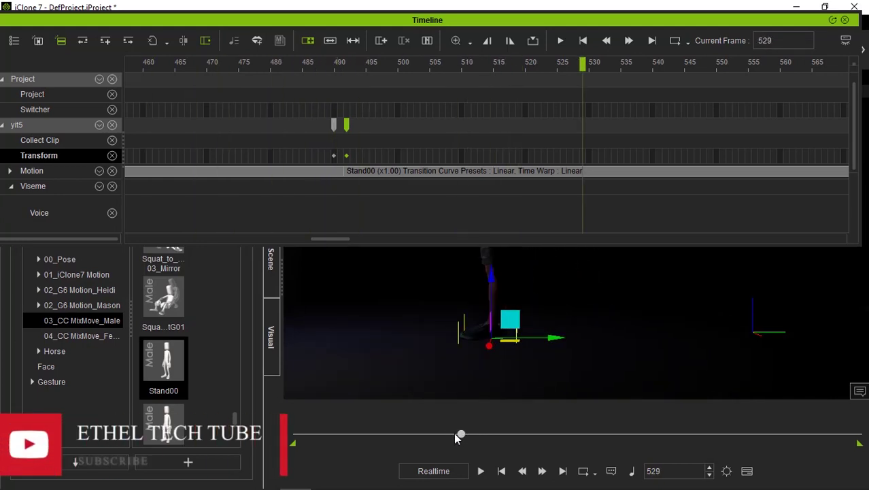
Shift the character along the green axis at frame 492 in small moves until the standing foot lines up with the walk's final footstep
click(347, 171)
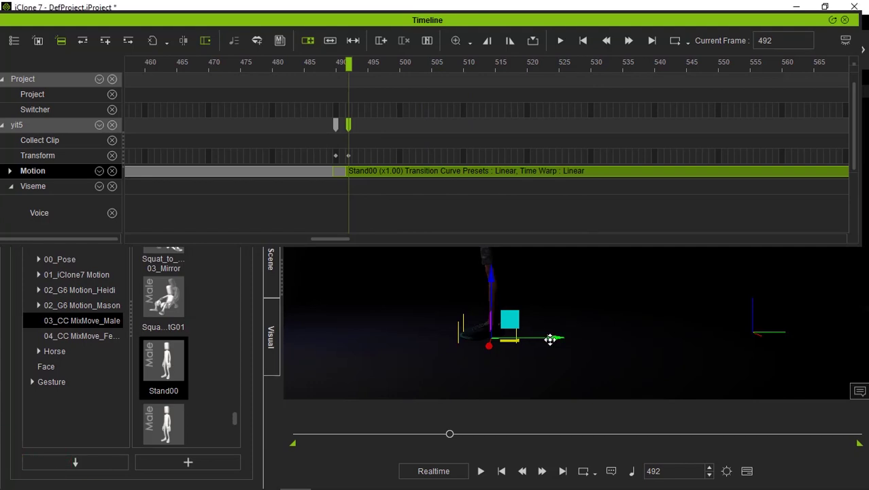
drag(551, 339, 563, 344)
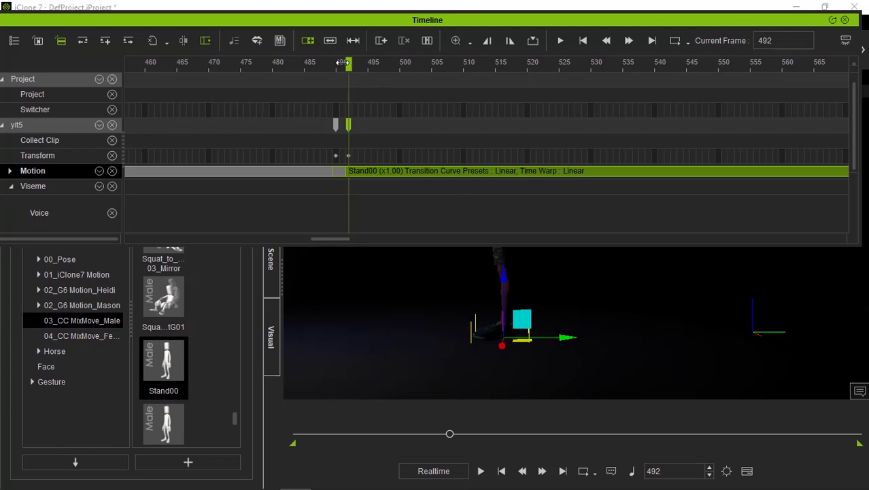
drag(347, 62, 348, 88)
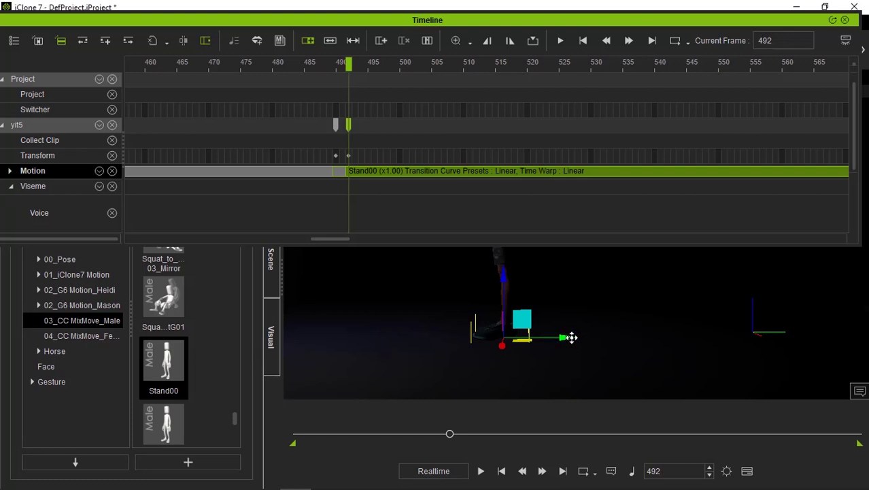
drag(572, 337, 582, 337)
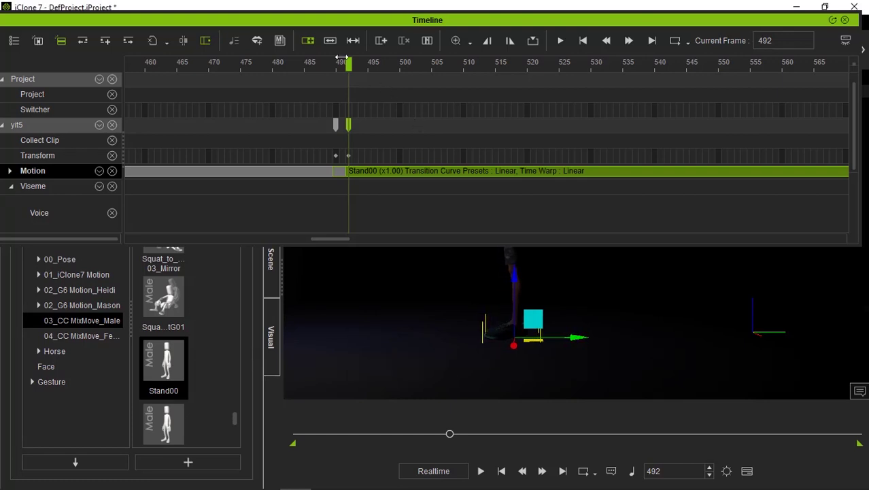
drag(348, 64, 351, 90)
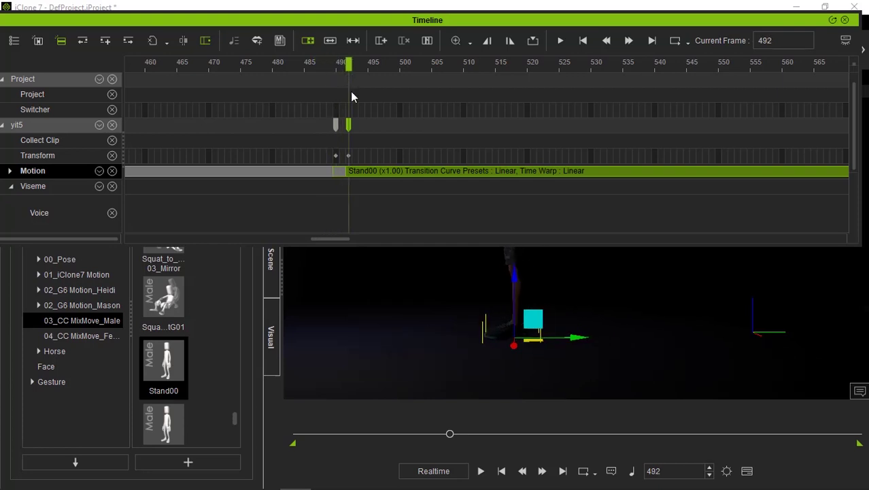
drag(578, 338, 584, 336)
drag(352, 65, 347, 82)
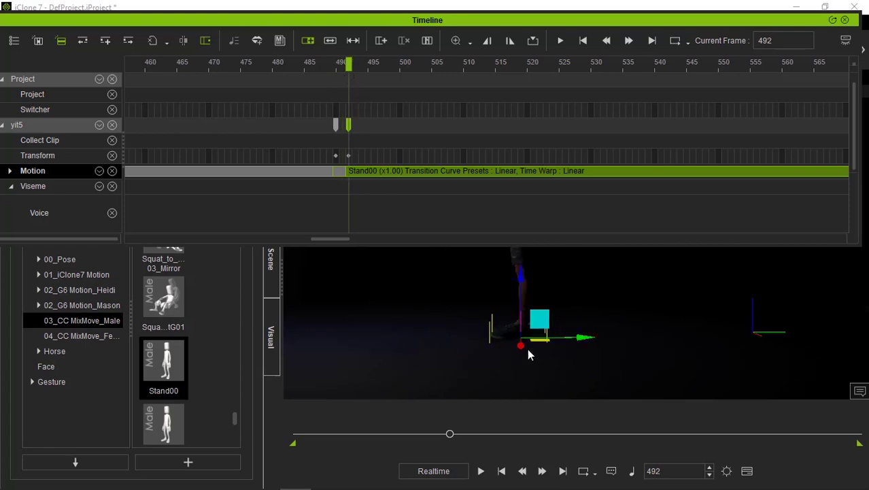
Play the walk-to-stand transition repeatedly with the feet in close-up to examine whether the foot still slides
scroll(487, 314, up, 3)
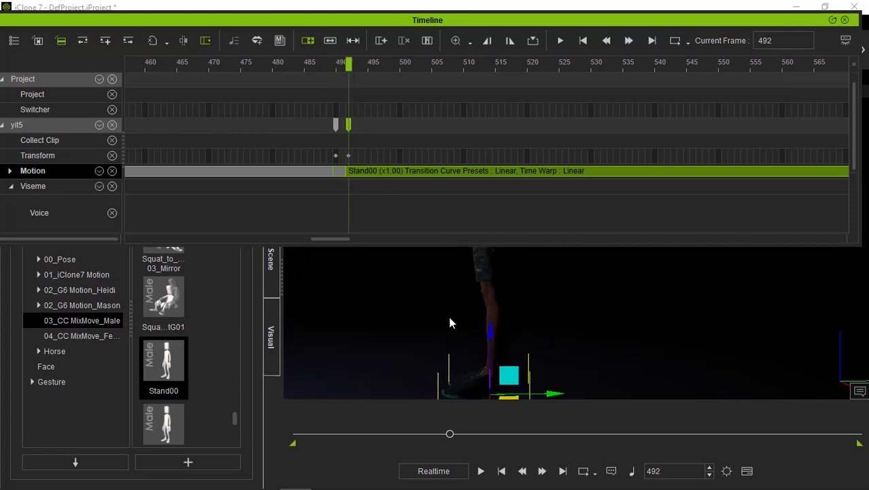
scroll(493, 319, down, 1)
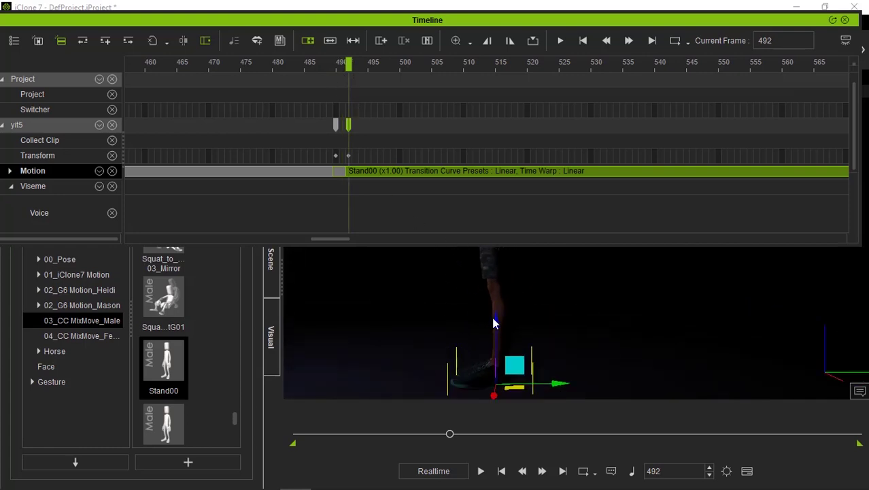
middle_drag(571, 301, 586, 317)
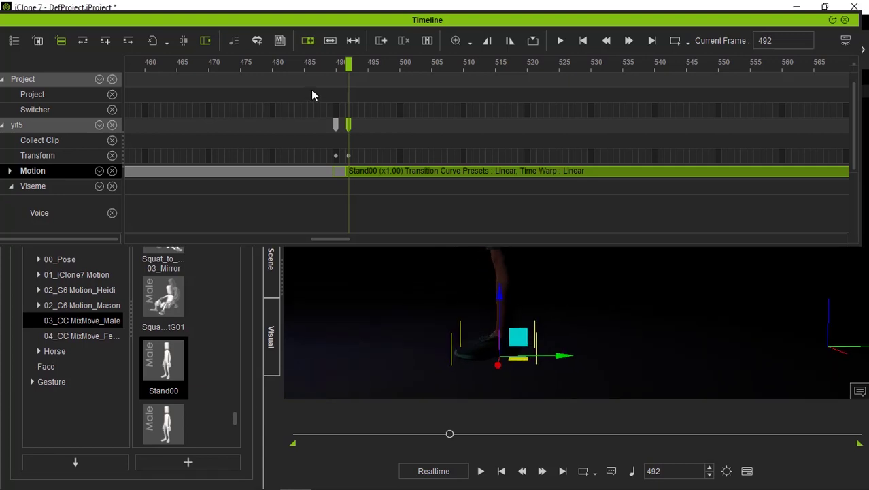
click(268, 63)
key(space)
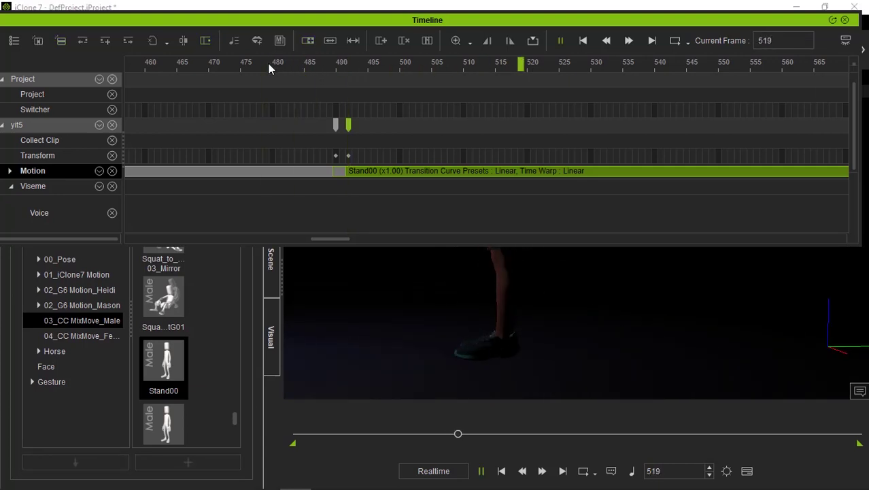
click(229, 76)
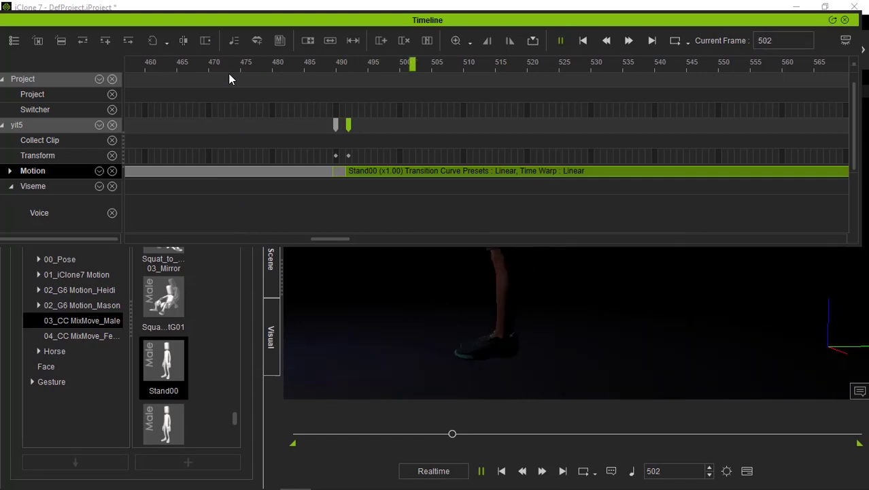
key(space)
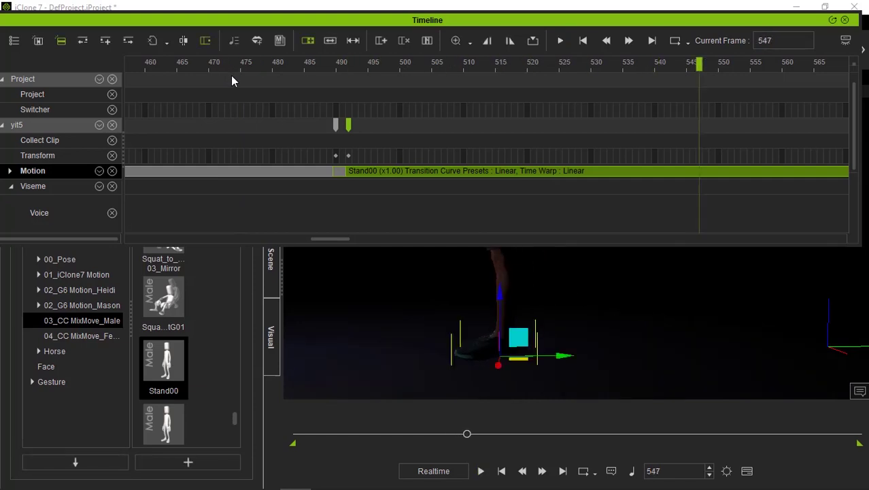
click(231, 75)
key(space)
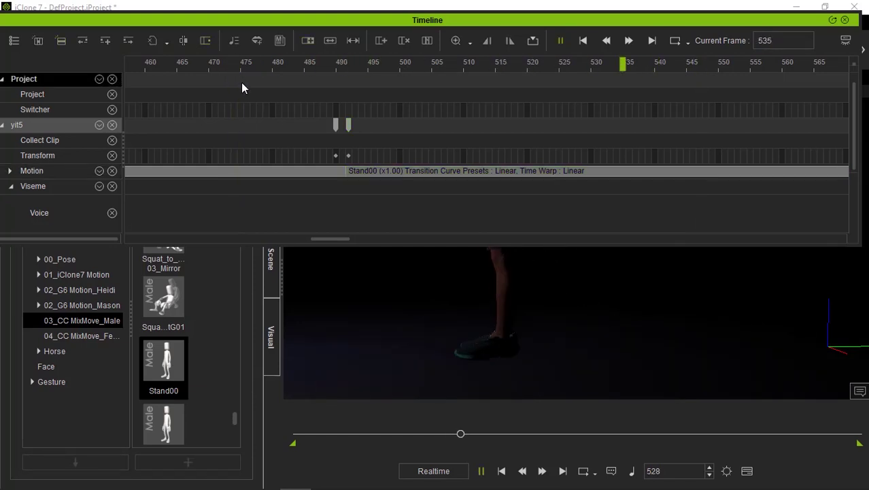
key(space)
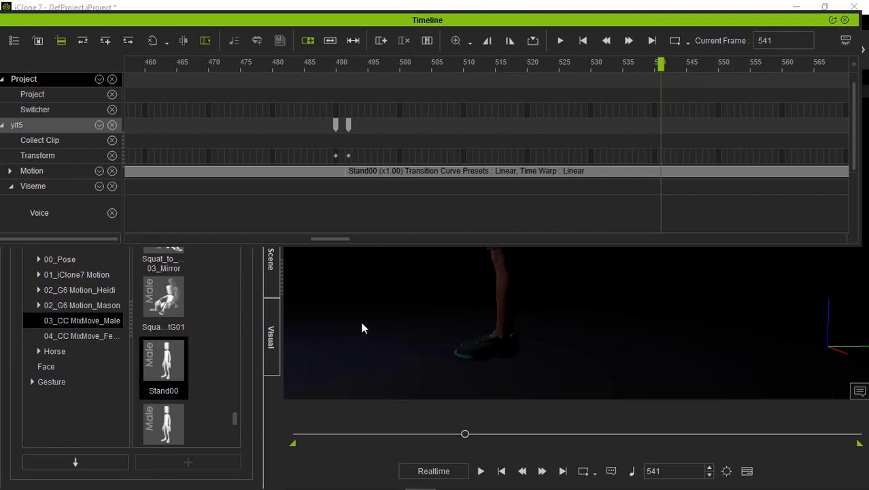
Close the Timeline and play the whole animation from frame 1 with both the character and the floor lamp framed in view
click(844, 19)
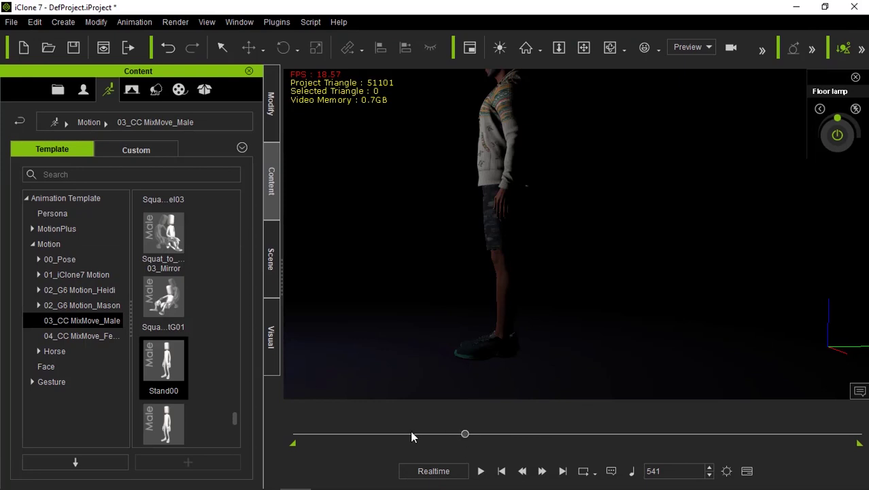
drag(411, 436, 257, 447)
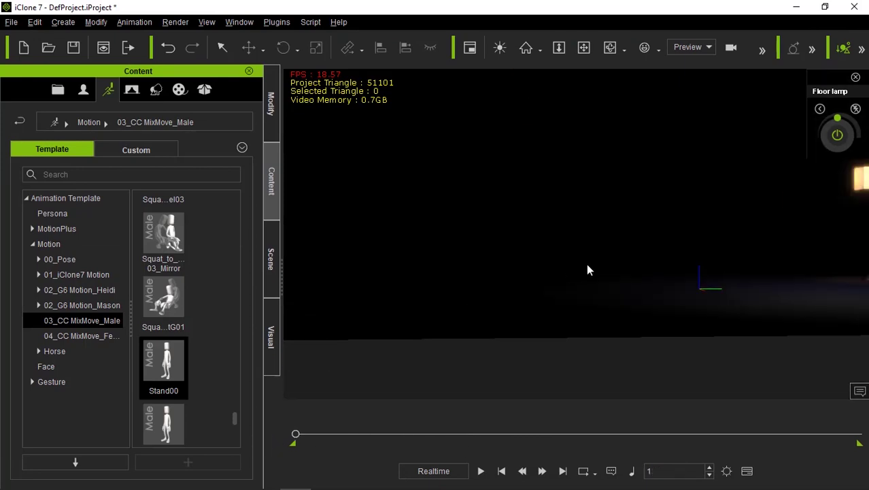
middle_drag(586, 265, 551, 293)
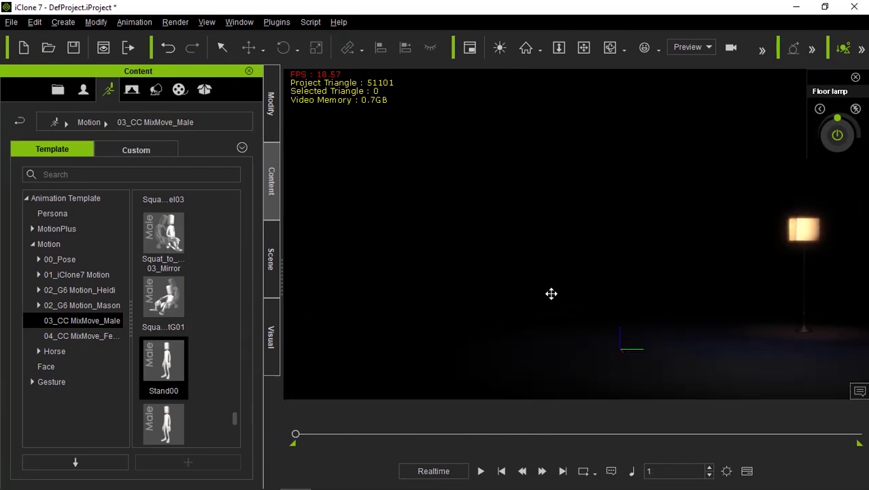
key(space)
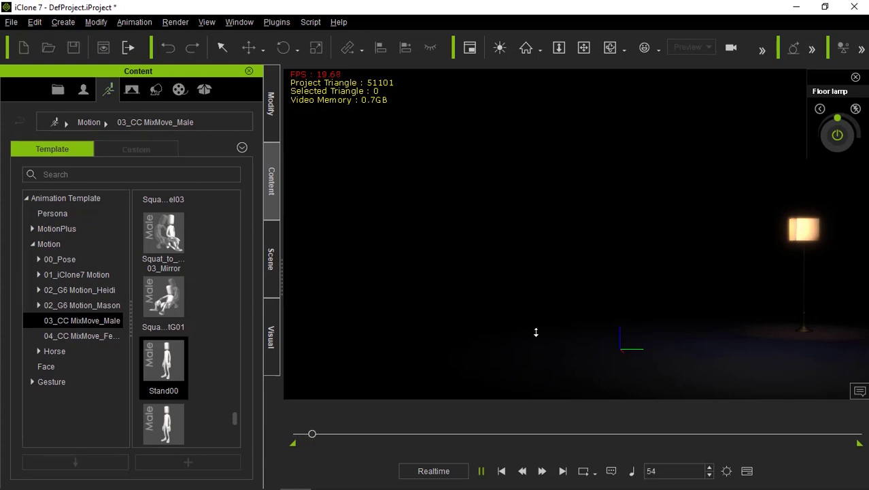
scroll(536, 332, up, 1)
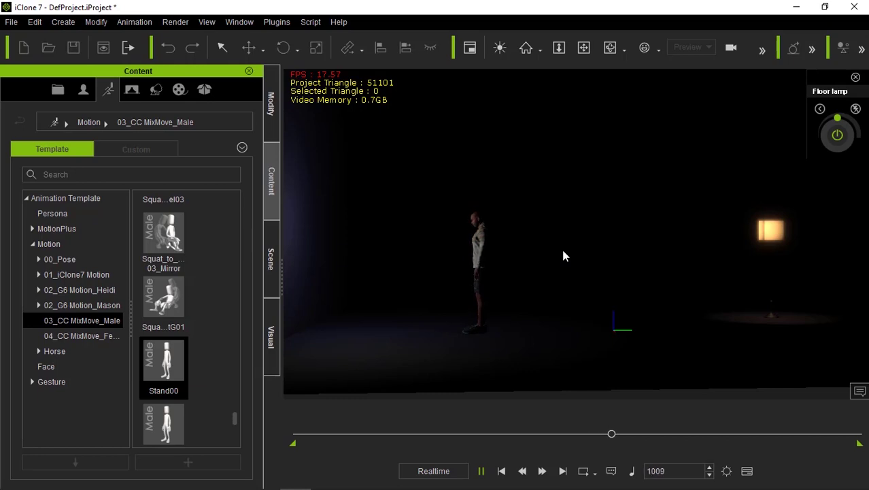
key(space)
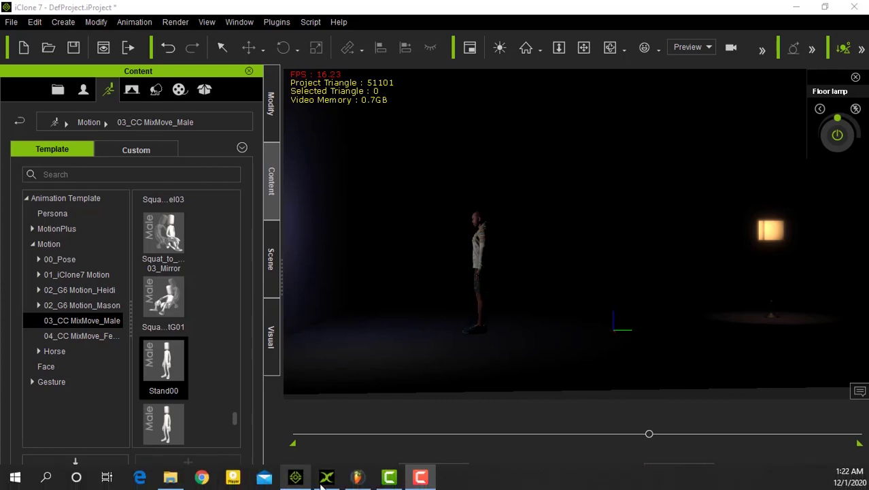
Switch to iClone 3DXchange 7 and browse the MIXAMO "None Keyframe Reduction" folder in File Explorer for a standing motion file
click(326, 476)
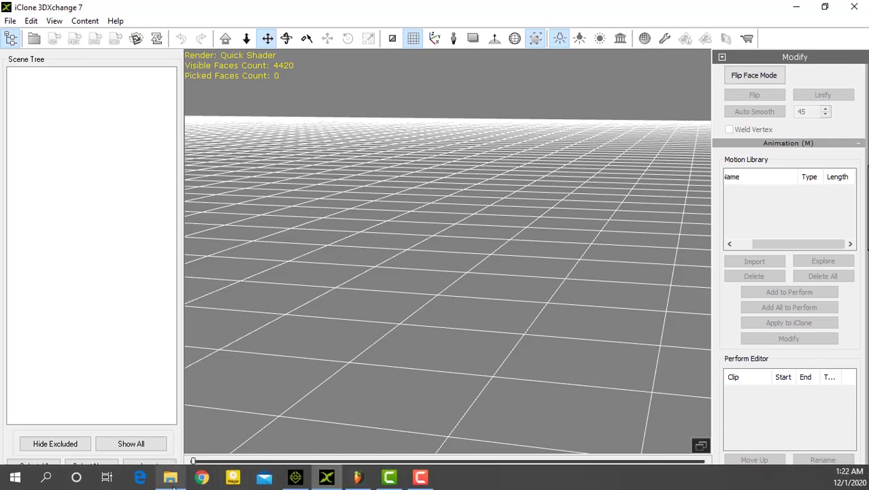
click(170, 484)
drag(435, 68, 583, 58)
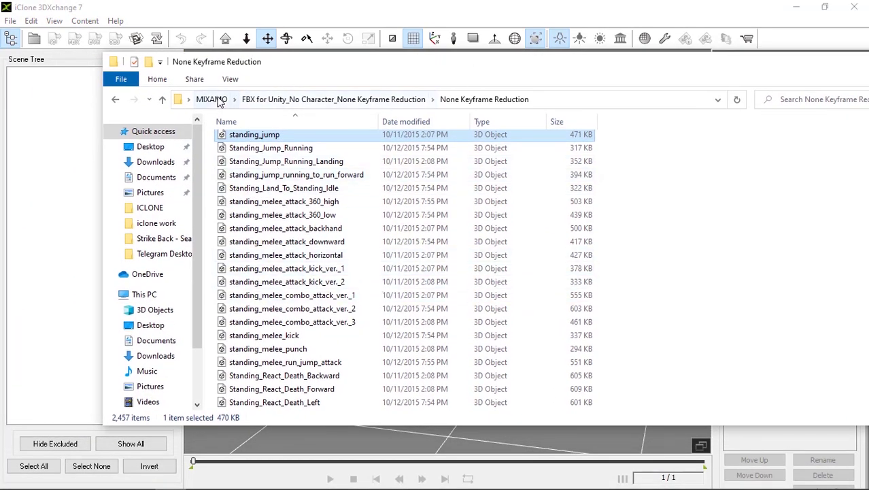
scroll(352, 298, up, 2)
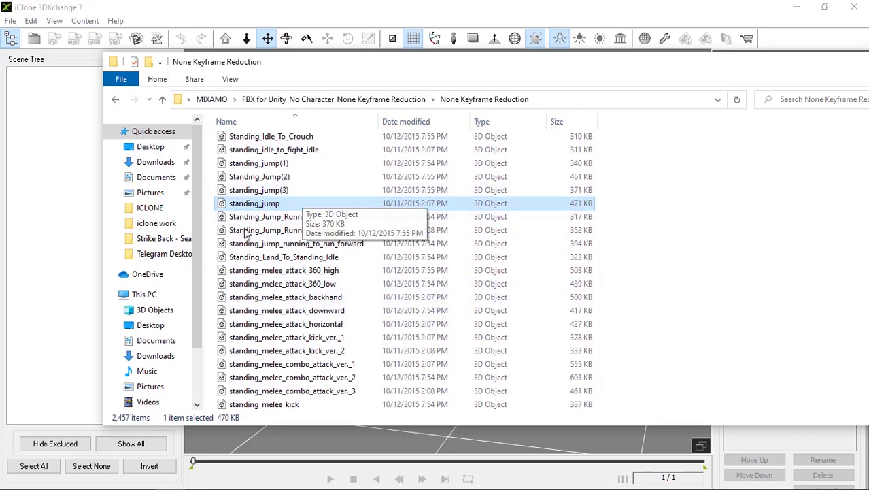
scroll(309, 204, up, 3)
scroll(500, 274, down, 3)
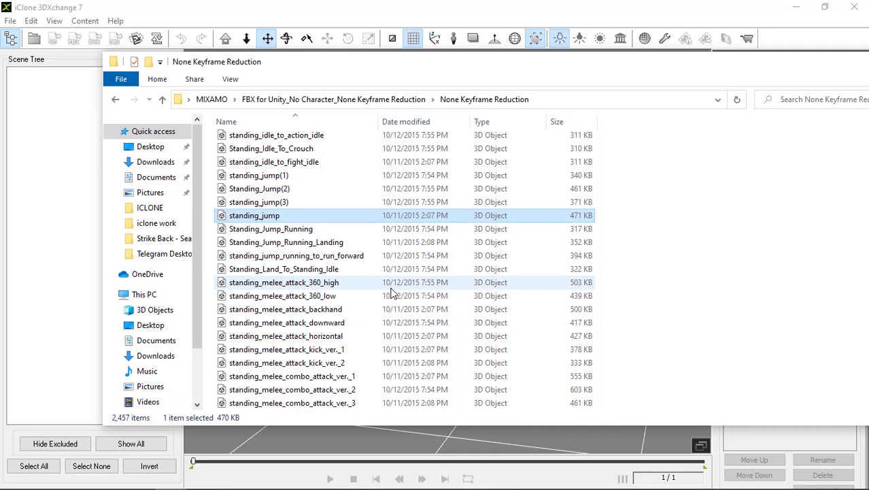
scroll(368, 289, down, 3)
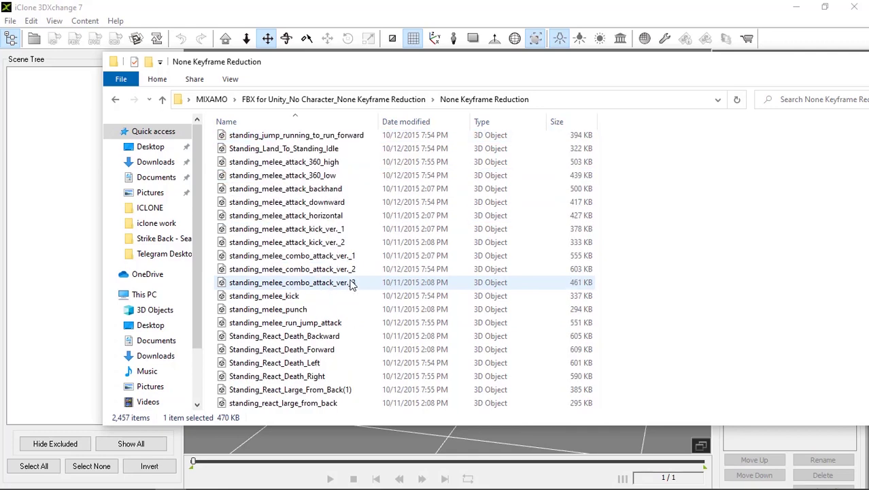
scroll(348, 285, up, 4)
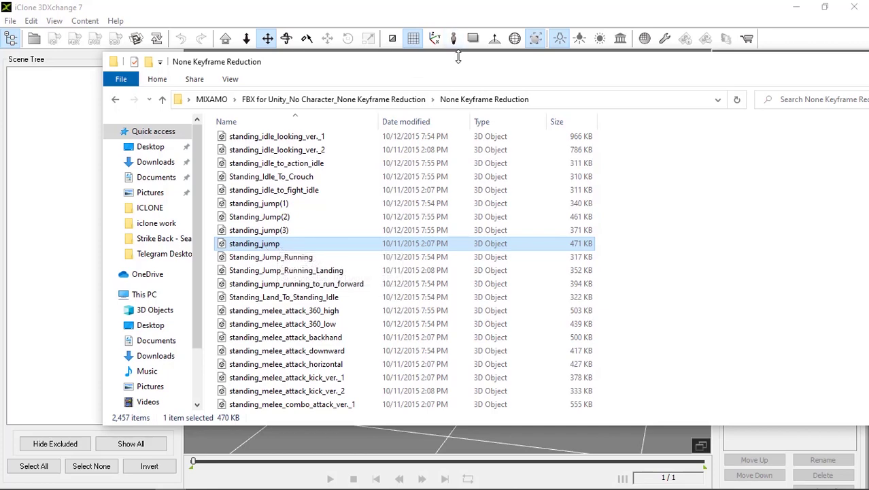
Import the standing_jump FBX file with animation and Smooth Curve enabled, converting it to a non-standard (talking) character
drag(484, 62, 785, 62)
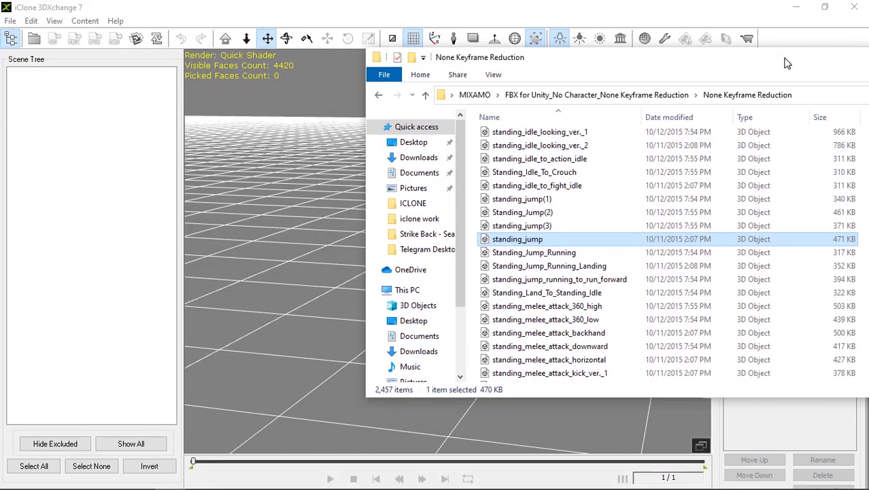
drag(544, 245, 323, 247)
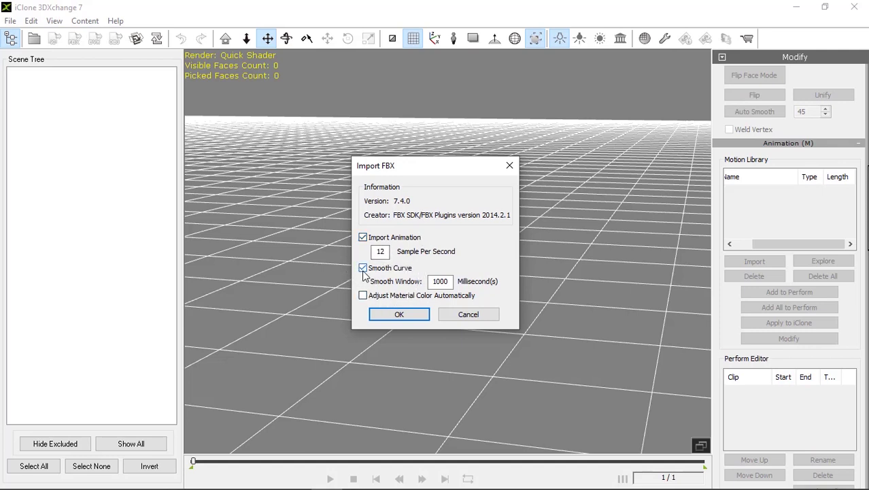
click(399, 315)
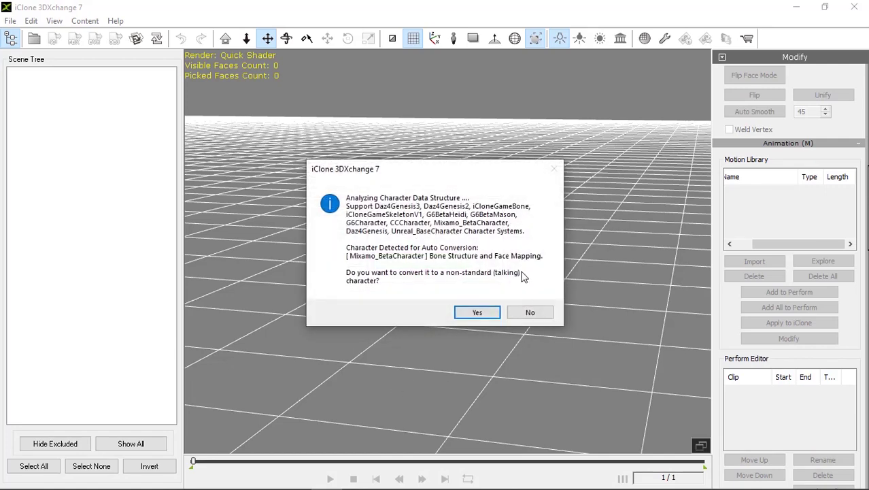
click(478, 314)
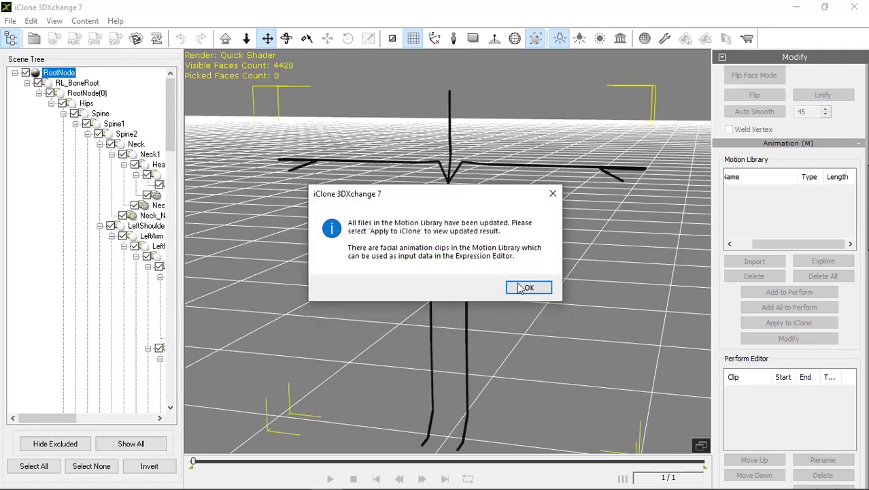
click(523, 289)
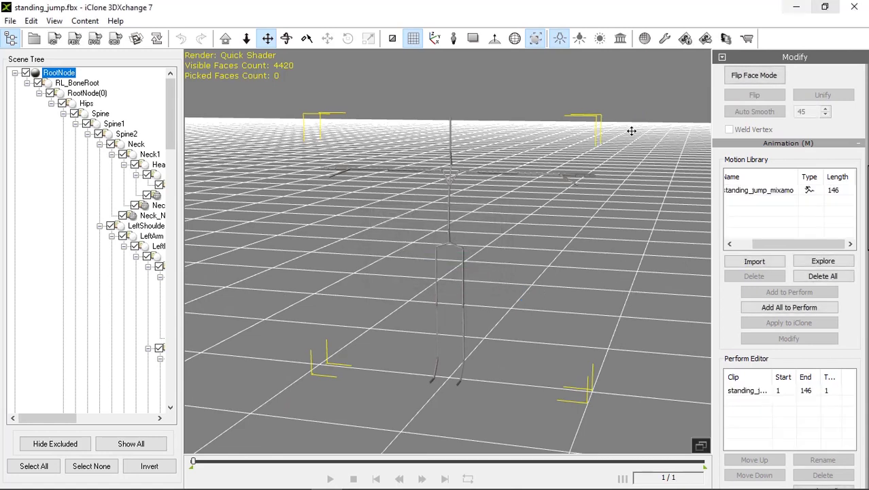
Select the standing_jump_mixamo motion in the Motion Library and play it on the skeleton
scroll(491, 246, down, 2)
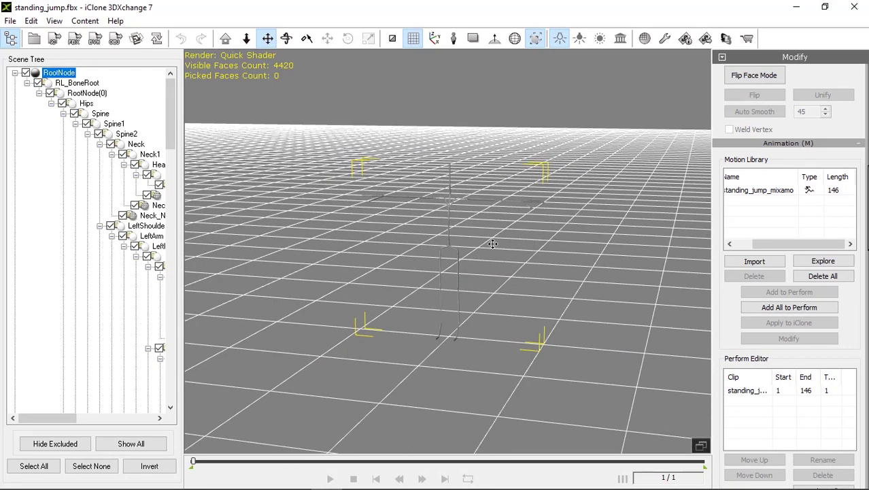
scroll(469, 238, up, 3)
scroll(462, 261, down, 1)
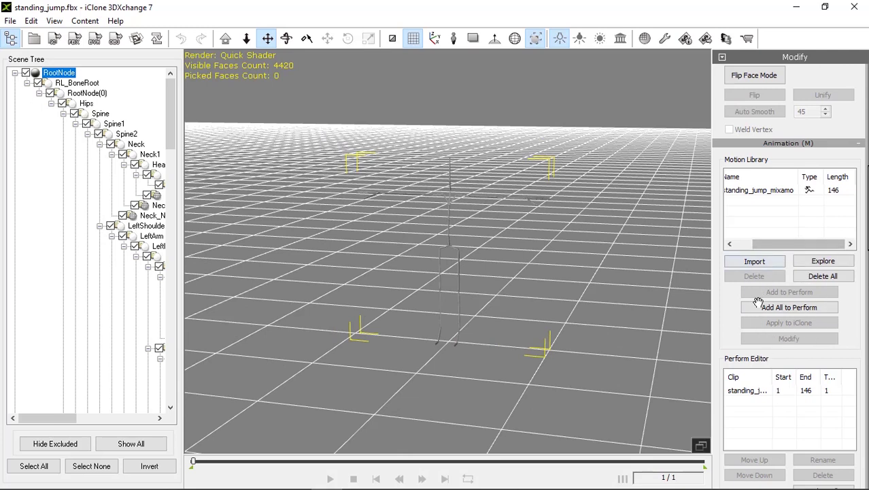
click(778, 196)
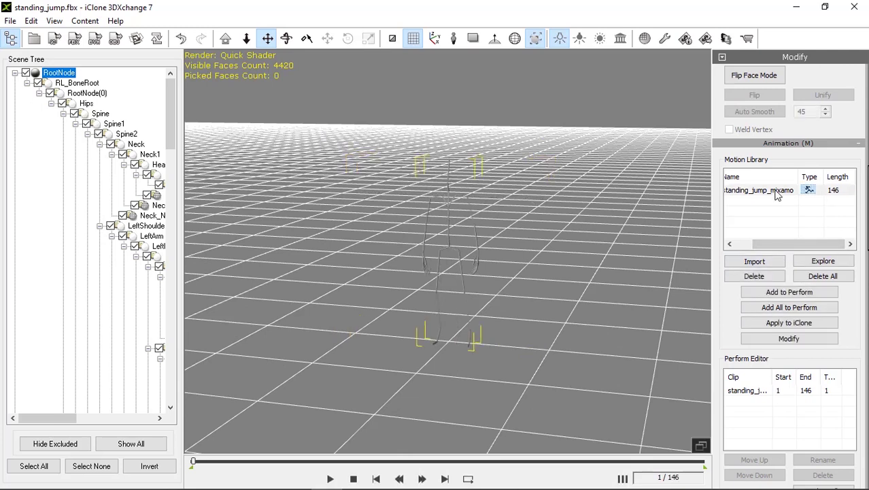
click(330, 478)
Select the male character in iClone, apply the standing_jump_mixamo motion to him from 3DXchange, and return to iClone
click(798, 8)
click(726, 10)
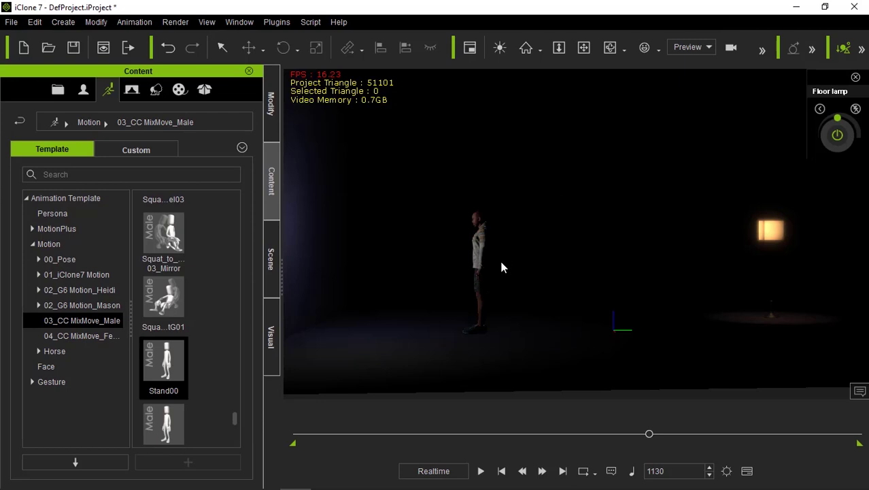
click(480, 251)
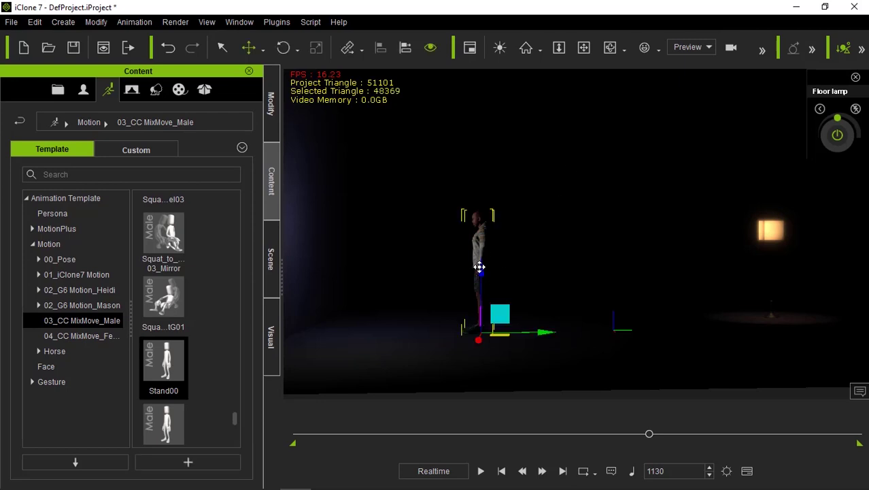
key(space)
key(space)
right_drag(395, 292, 434, 277)
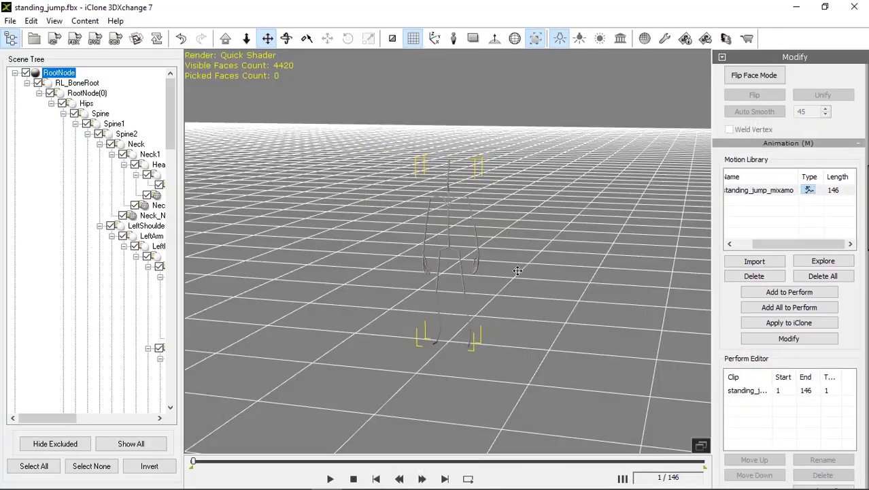
click(802, 325)
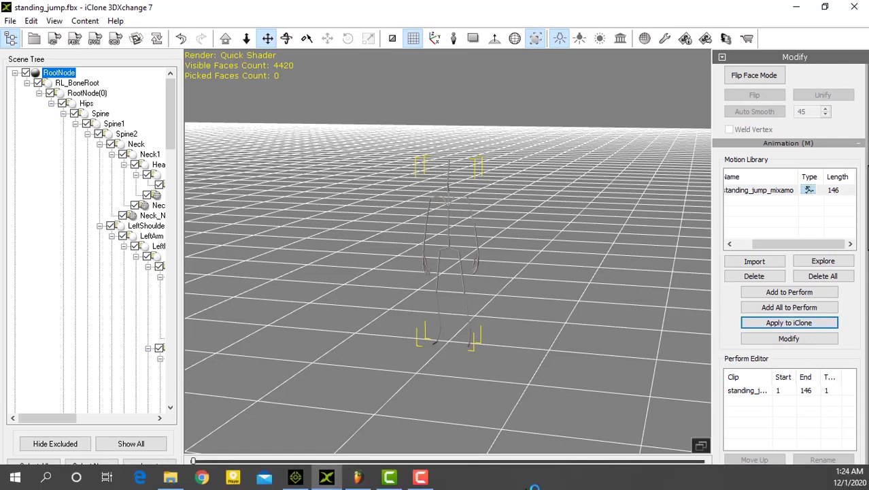
click(295, 476)
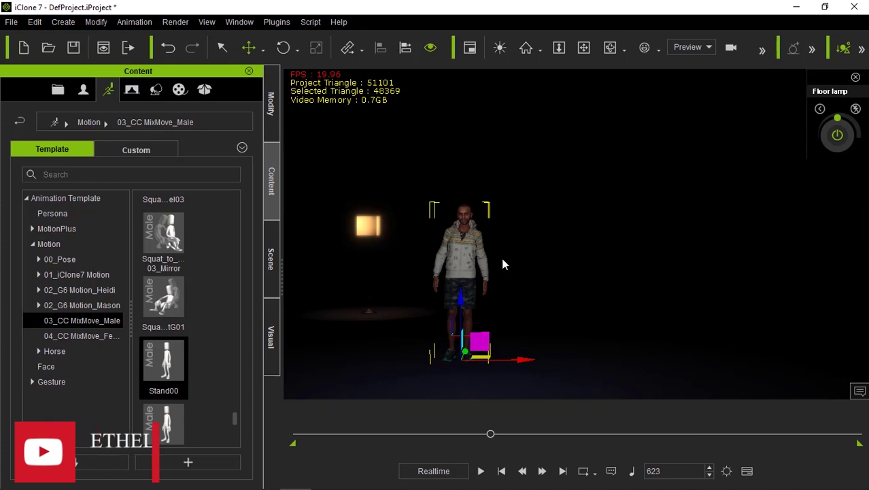
Open the Timeline, split the Stand00 motion clip at frame 641, and delete its second part
key(F3)
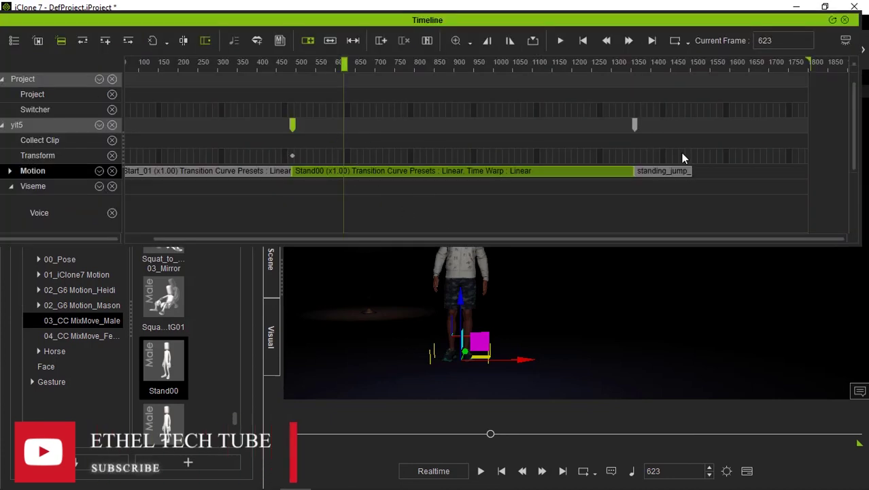
click(671, 170)
click(337, 68)
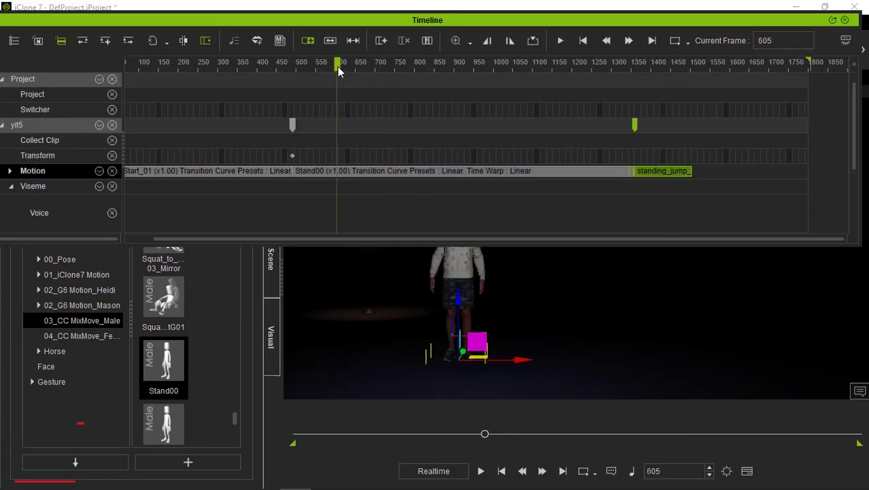
click(350, 171)
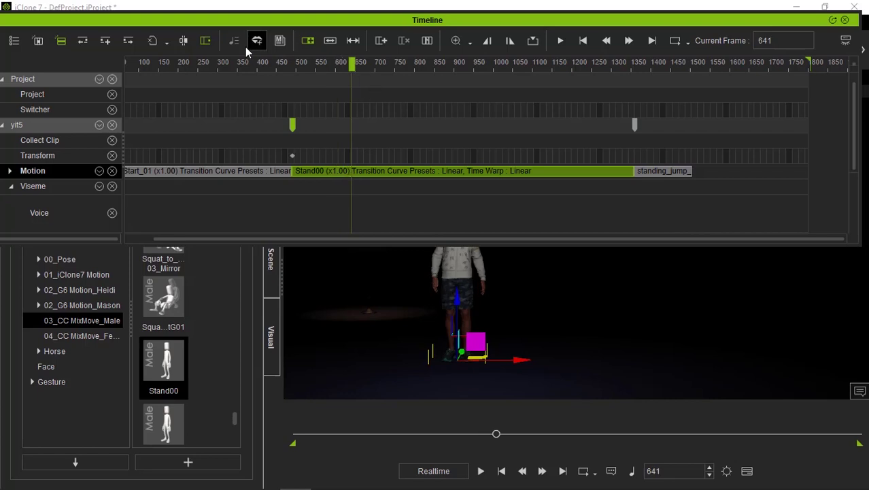
click(182, 45)
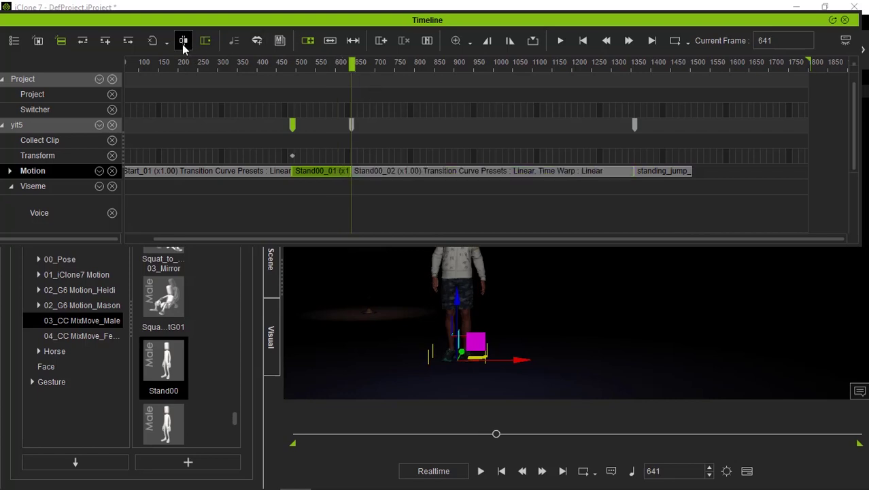
click(446, 174)
key(Delete)
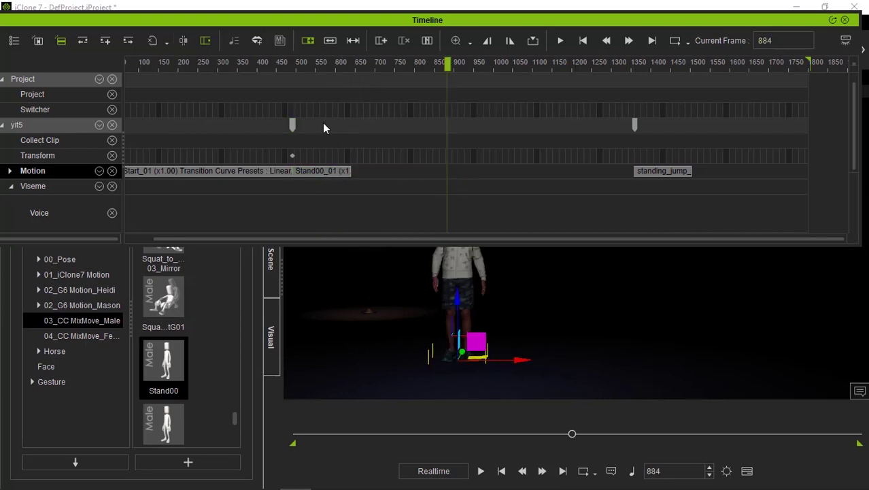
Move the standing_jump_mixamo clip against Stand00_01 at about frame 637 and extend its transition back to about frame 611
drag(305, 66, 337, 72)
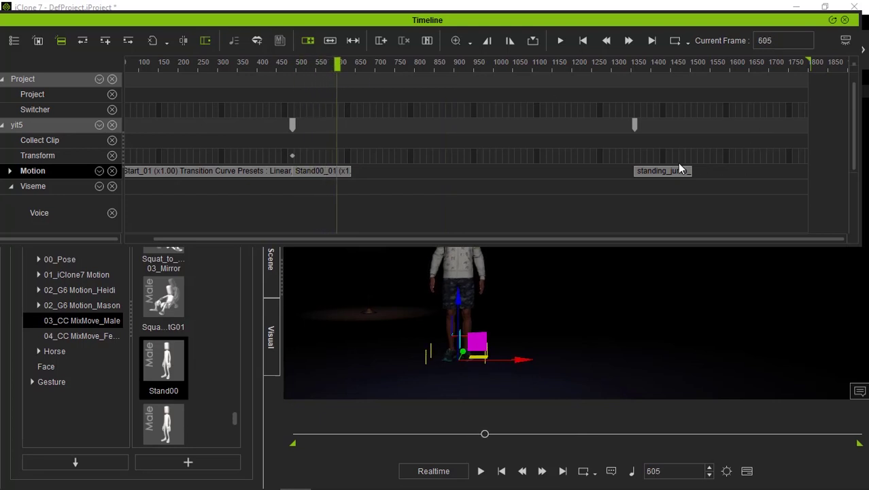
drag(678, 170, 385, 172)
ctrl+scroll(352, 170, up, 2)
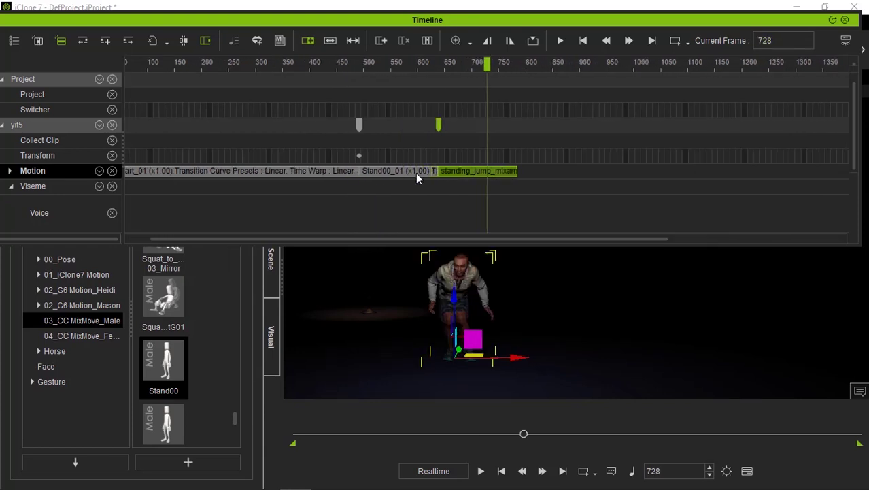
ctrl+scroll(396, 160, up, 3)
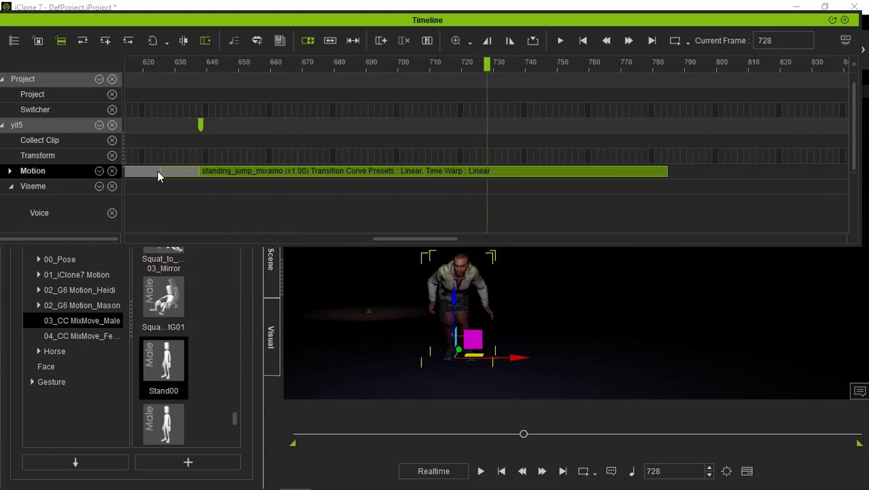
drag(139, 174, 136, 174)
Play the stand-to-jump transition with the Timeline open, then replay it from before the stand with the Timeline closed
click(158, 63)
key(space)
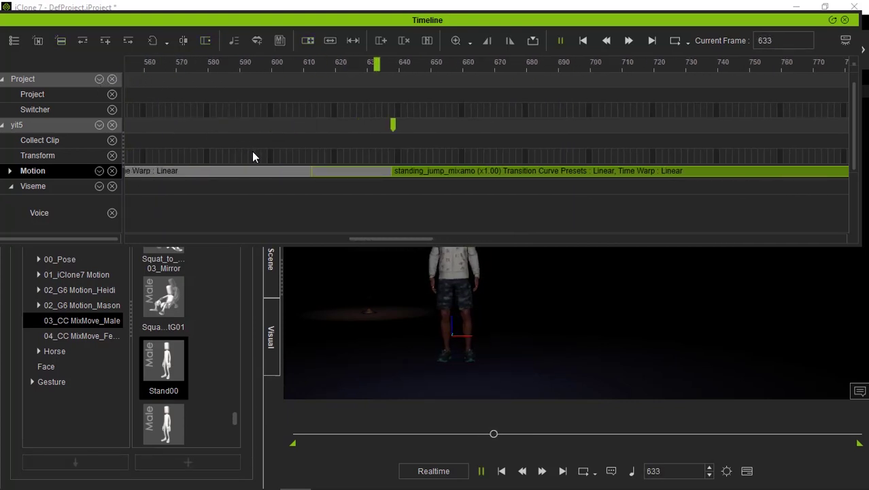
key(space)
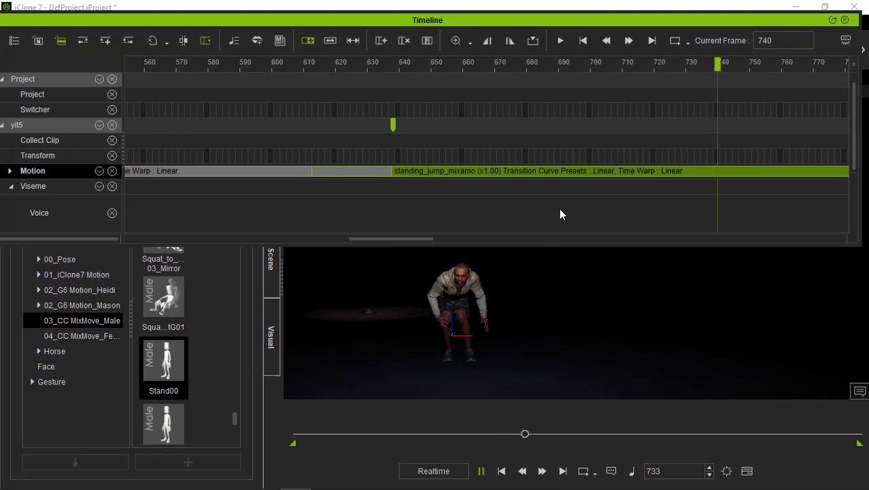
scroll(544, 170, down, 5)
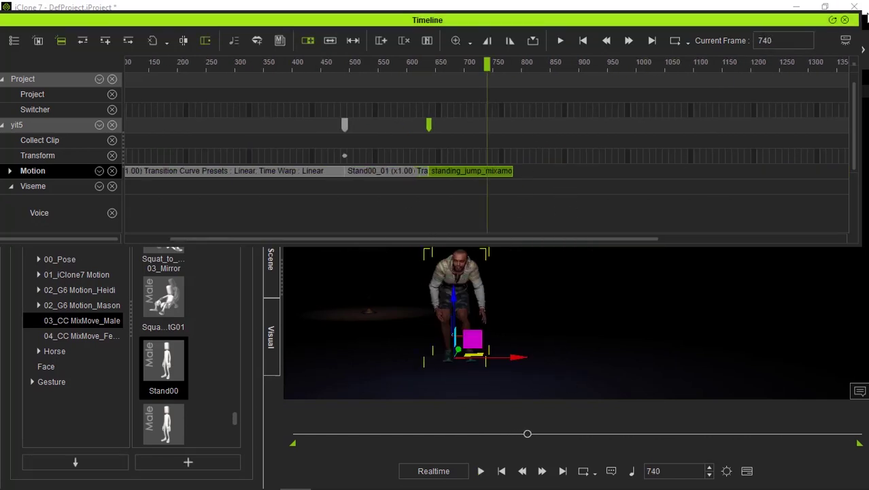
key(F3)
drag(446, 434, 410, 437)
key(space)
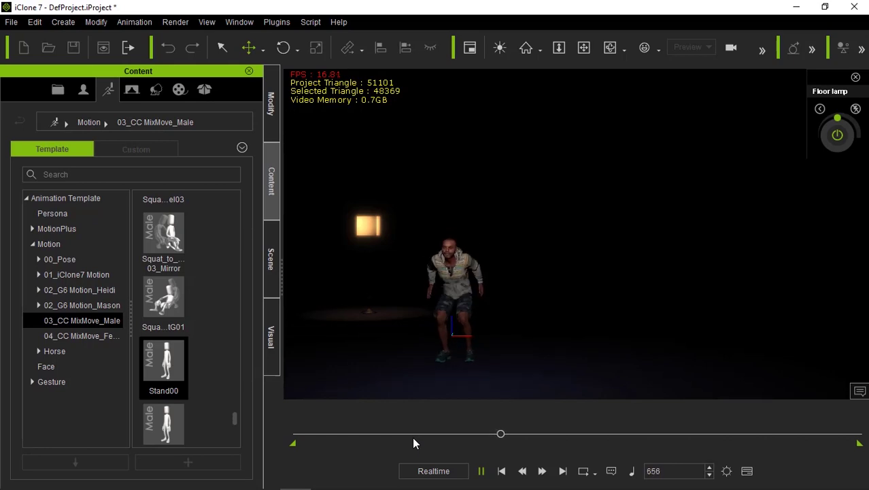
key(space)
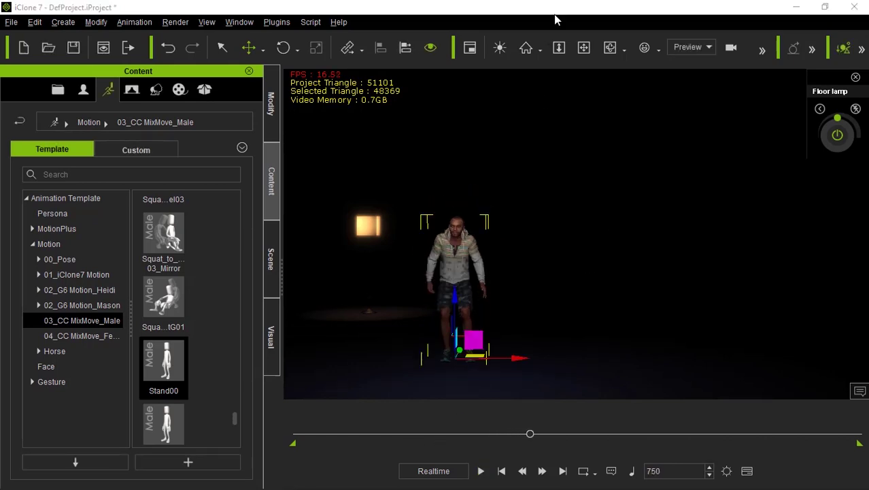
Reopen the Timeline and shift the Stand00_01 clip to start at frame 492
key(F3)
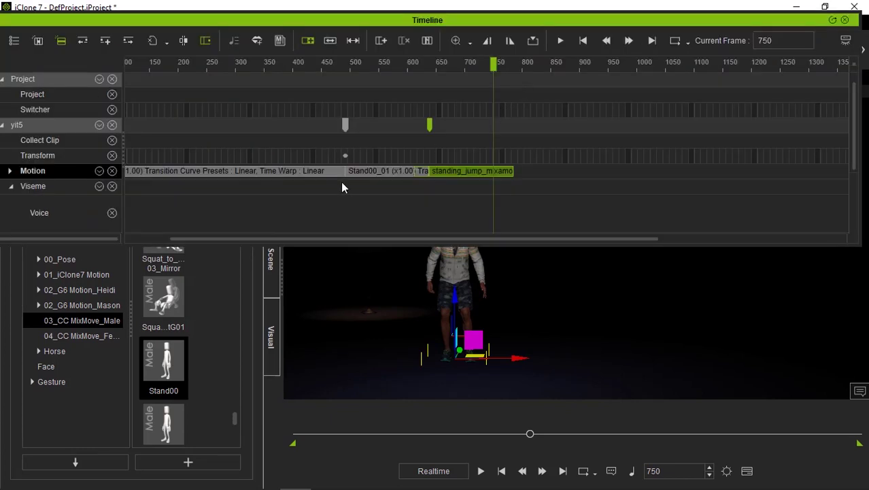
click(358, 176)
scroll(381, 174, up, 3)
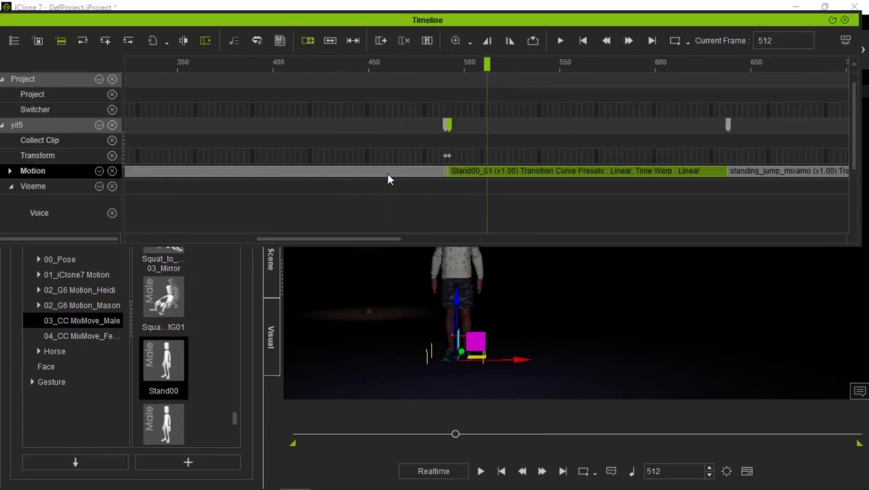
scroll(347, 182, up, 2)
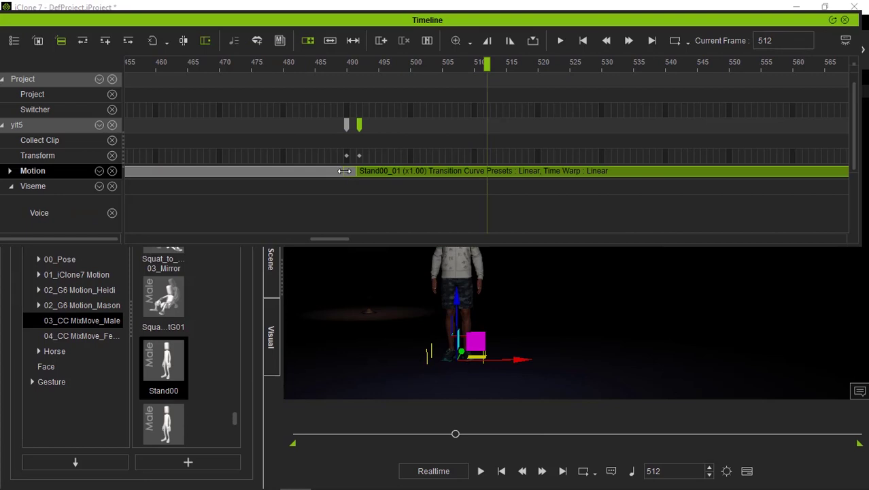
Extend the Stand00_01 transition back to about frame 484 and move the earlier Transform key to frame 485
click(347, 124)
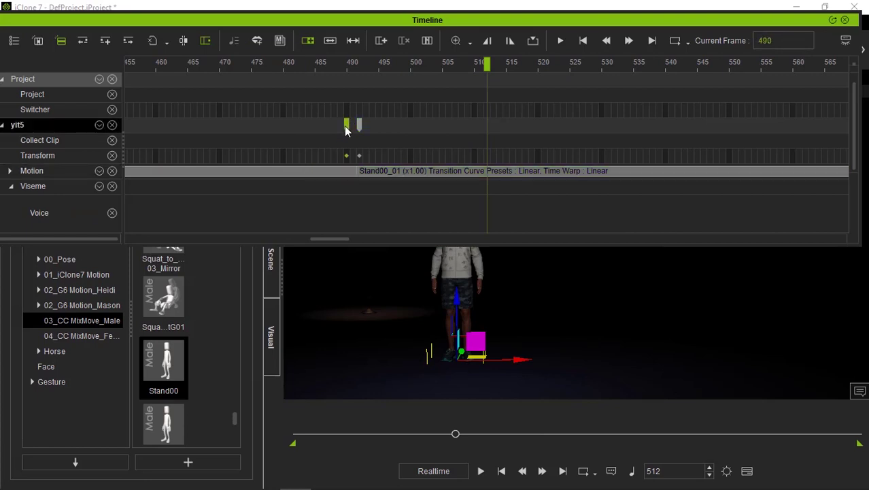
drag(345, 155, 297, 158)
click(383, 172)
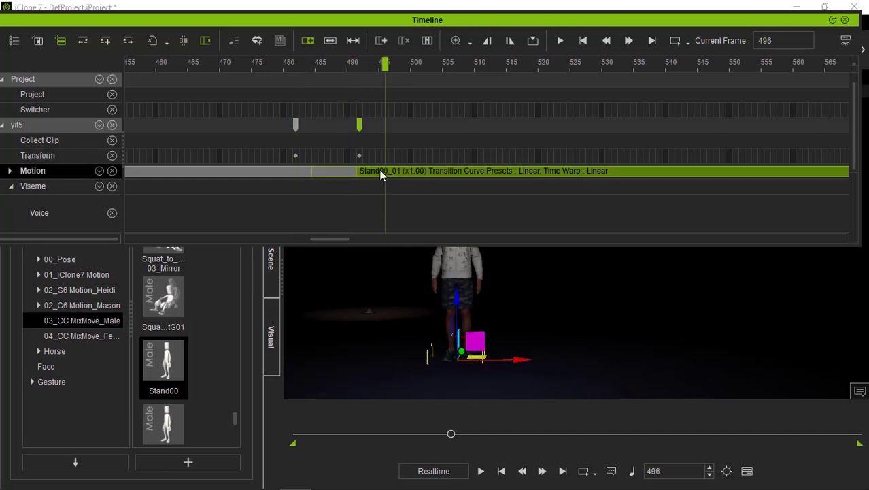
click(315, 64)
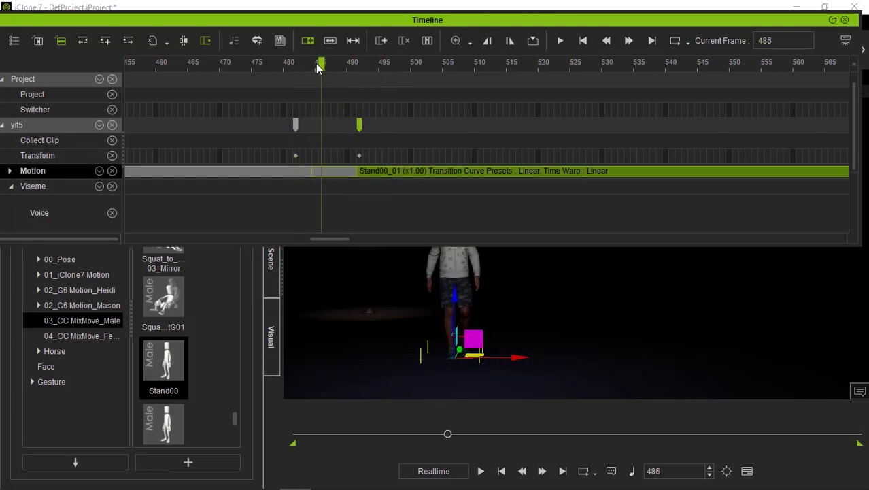
drag(296, 129, 311, 129)
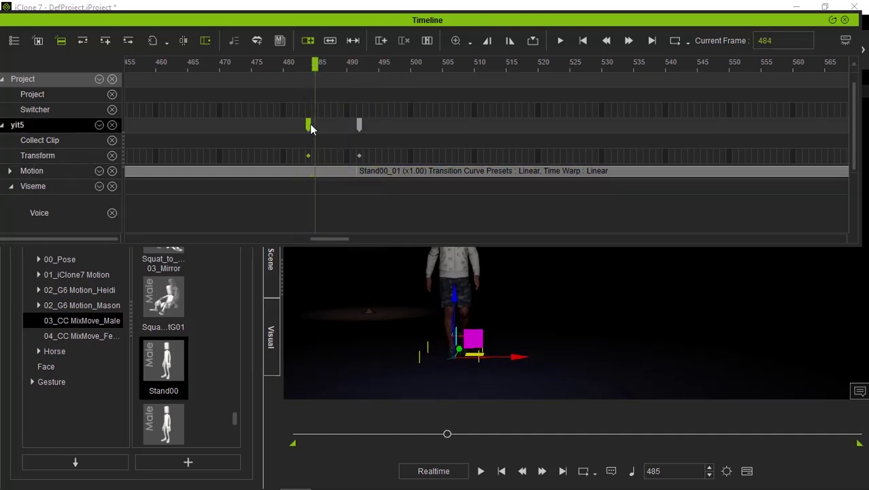
scroll(537, 204, down, 3)
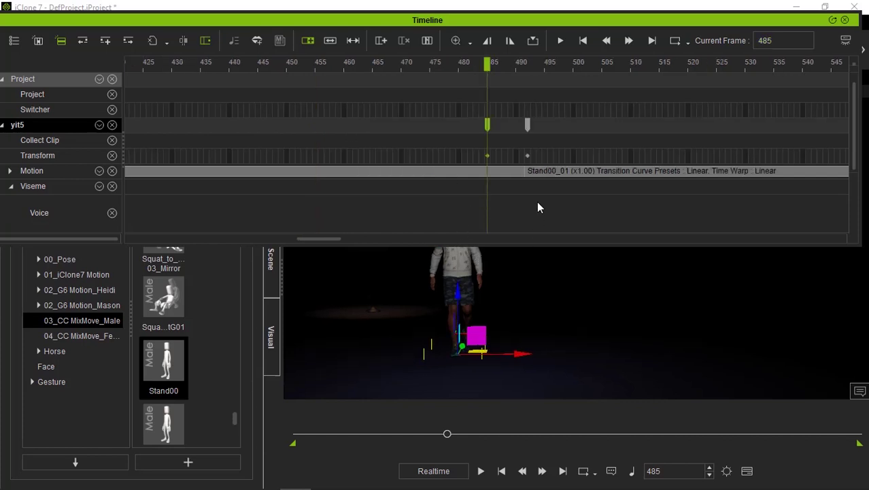
Close the Timeline and play the walk, stand and jump sequence to examine both transitions
click(844, 20)
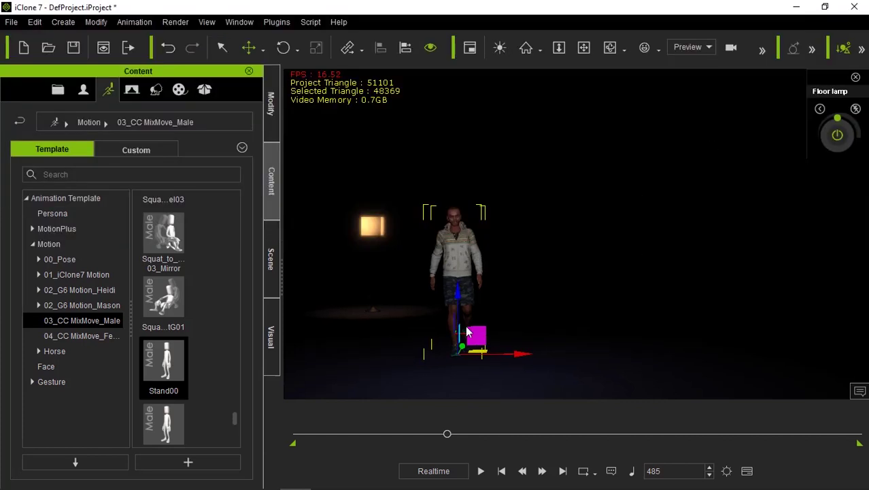
drag(447, 435, 412, 435)
key(space)
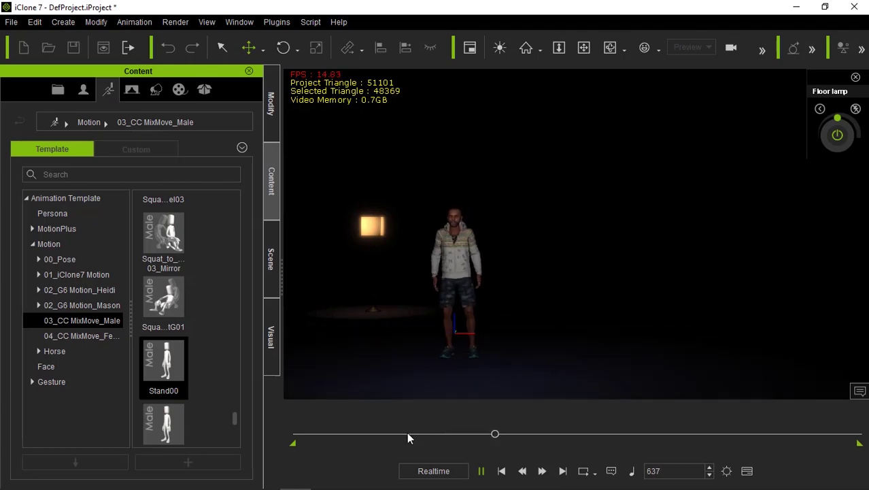
key(space)
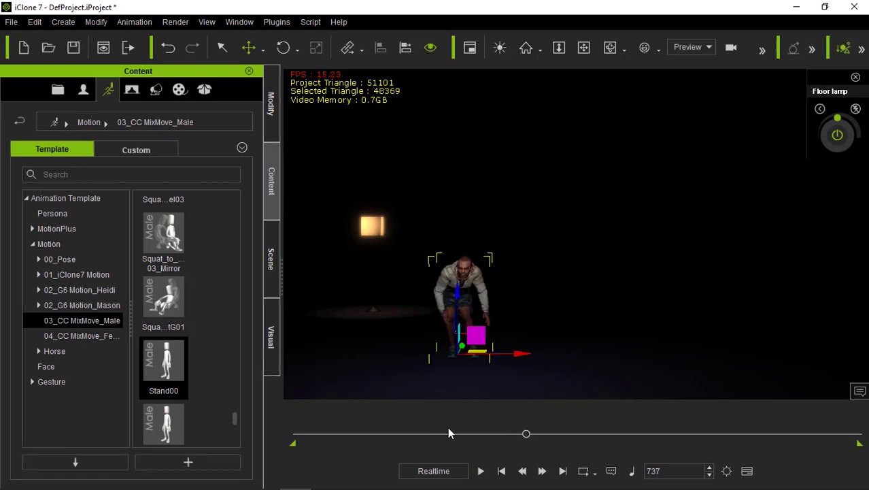
key(space)
key(space)
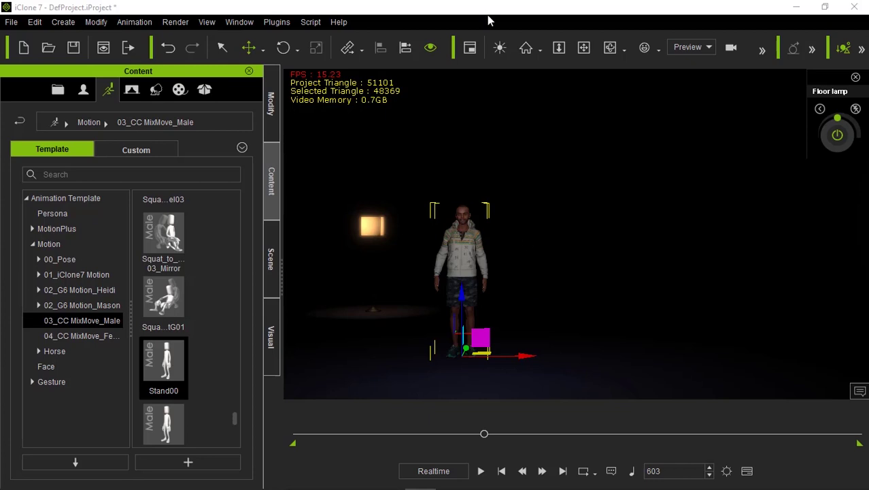
Reopen the Timeline, move the playhead to frame 639 near the jump clip's start, and lower the Timeline window
key(F3)
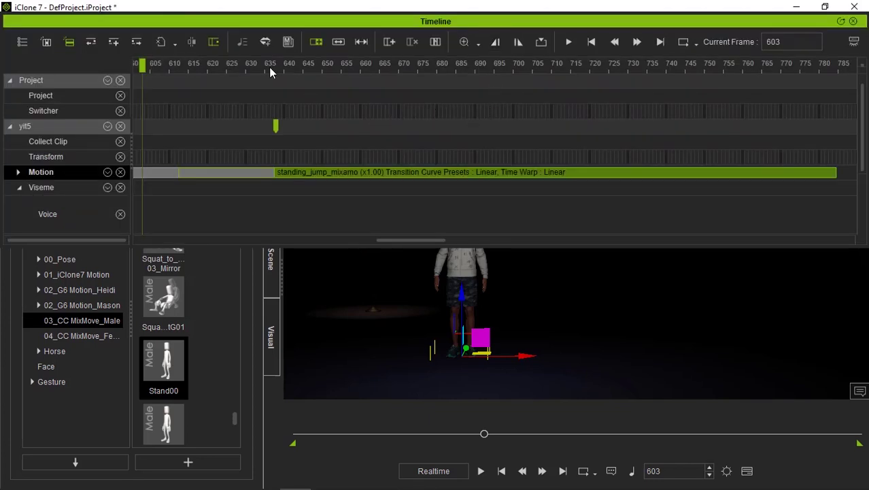
drag(343, 67, 279, 144)
drag(474, 25, 508, 200)
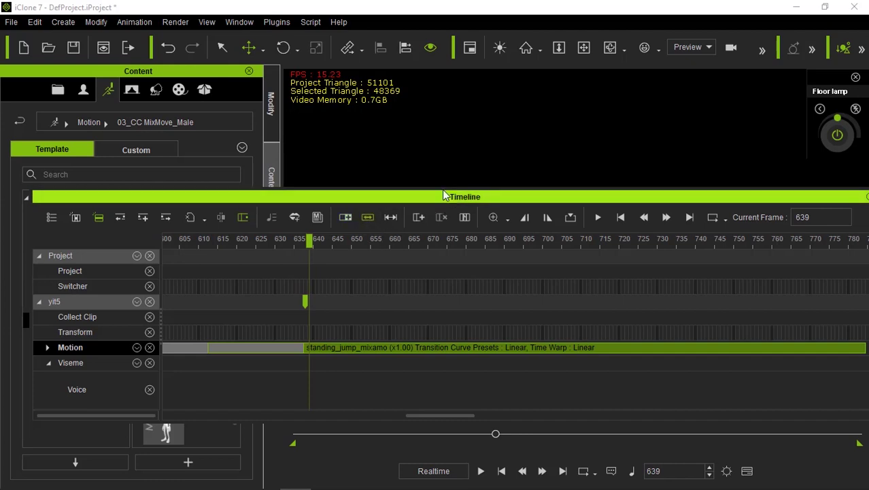
Stretch the standing_jump_mixamo clip until it ends at frame 890, slowing its speed to x0.58
drag(445, 197, 318, 73)
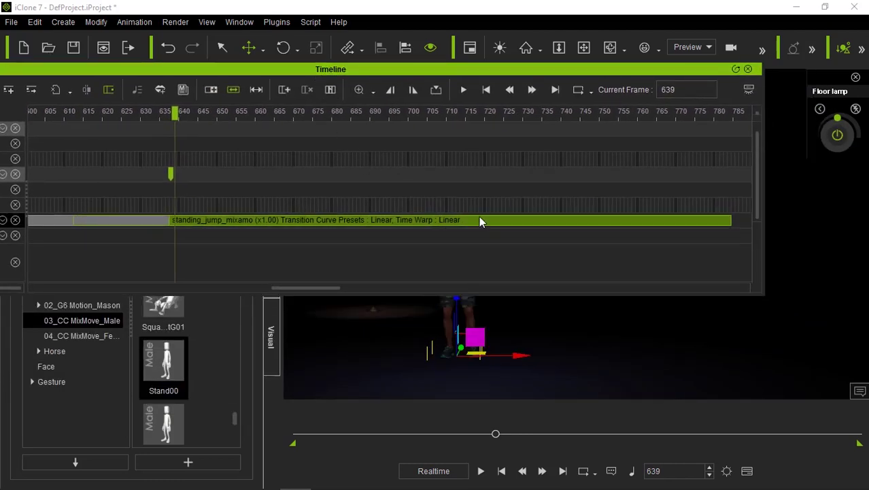
scroll(479, 216, down, 2)
scroll(482, 218, down, 4)
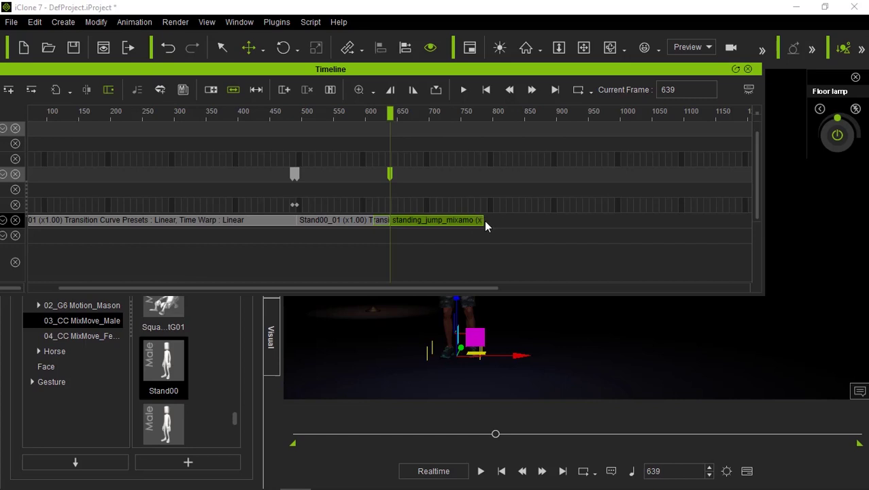
drag(504, 220, 524, 221)
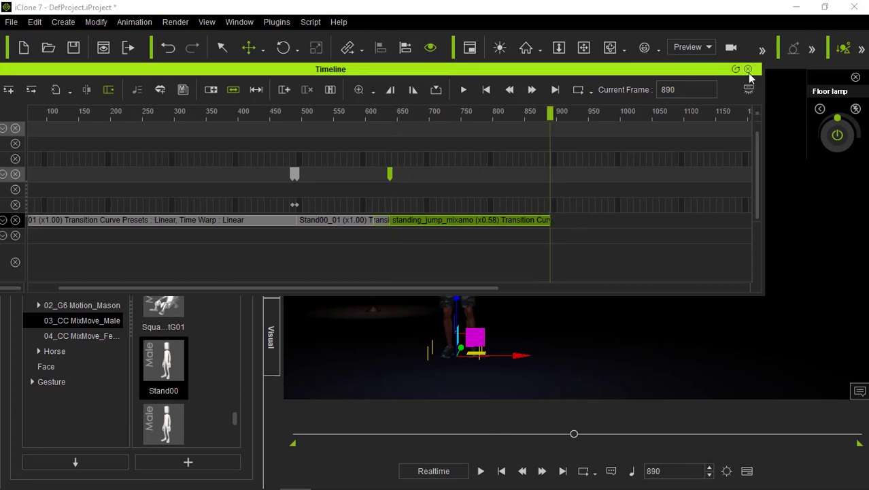
Close the Timeline and play the slowed jump to examine its overall speed
click(748, 70)
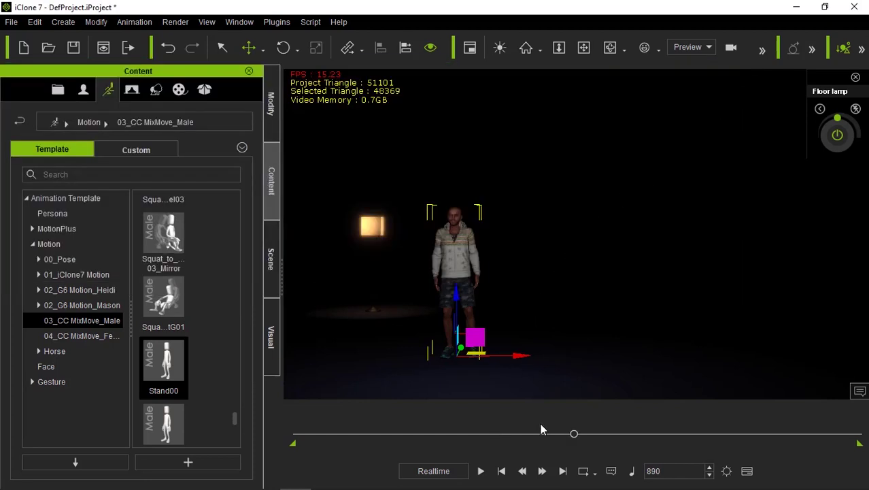
key(space)
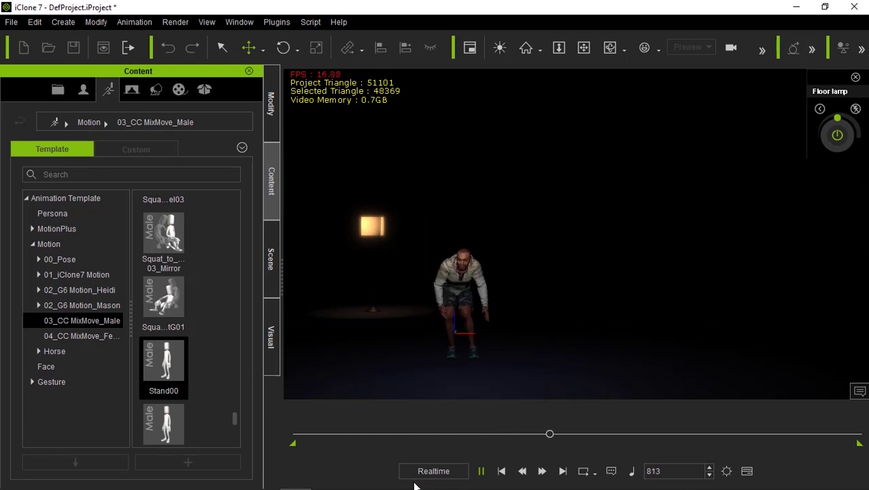
click(481, 470)
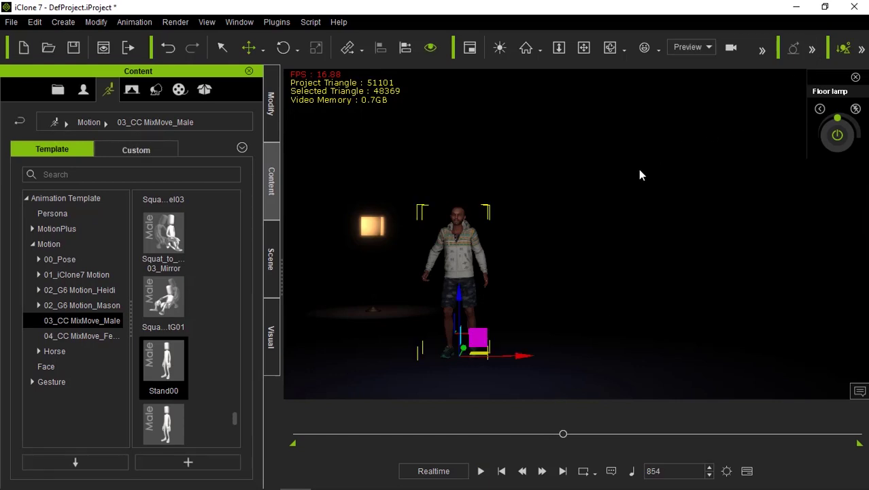
Reopen the Timeline and undo the speed stretch on the jump clip
key(F3)
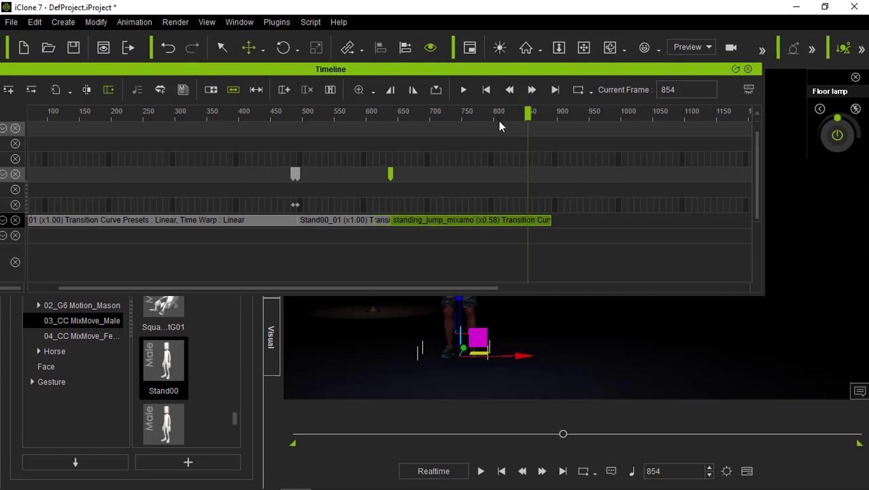
key(ctrl+z)
scroll(422, 217, up, 3)
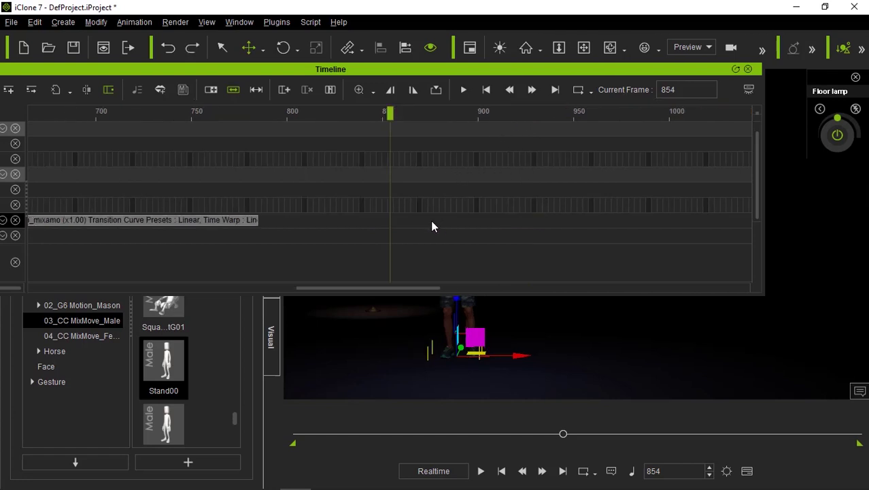
Shift the Timeline window into full view and split the standing jump clip at frame 688, just before takeoff
drag(178, 116, 224, 122)
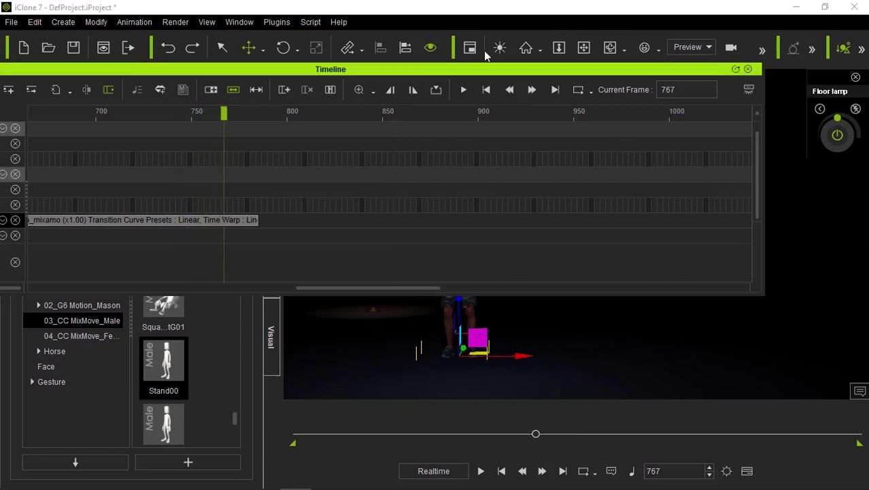
drag(439, 72, 556, 8)
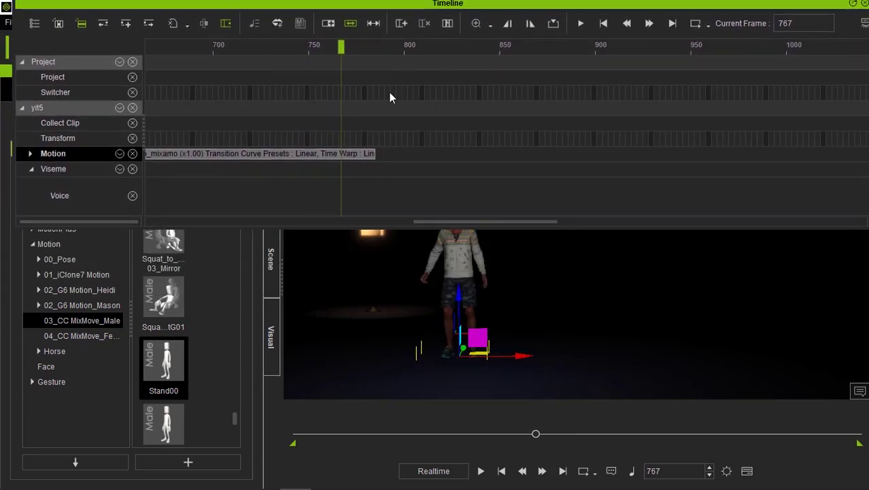
drag(343, 46, 190, 91)
click(191, 156)
click(203, 23)
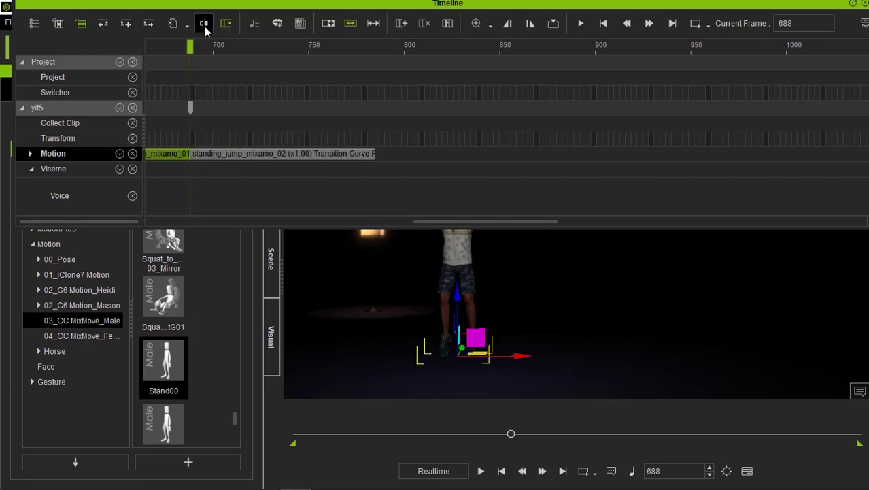
Split the second part of the jump clip at frame 722, where the character lands
click(216, 153)
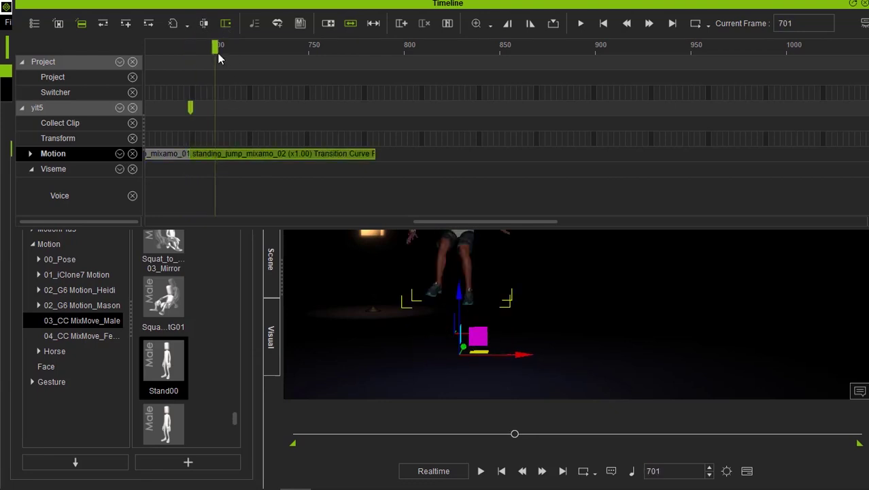
drag(218, 54, 254, 73)
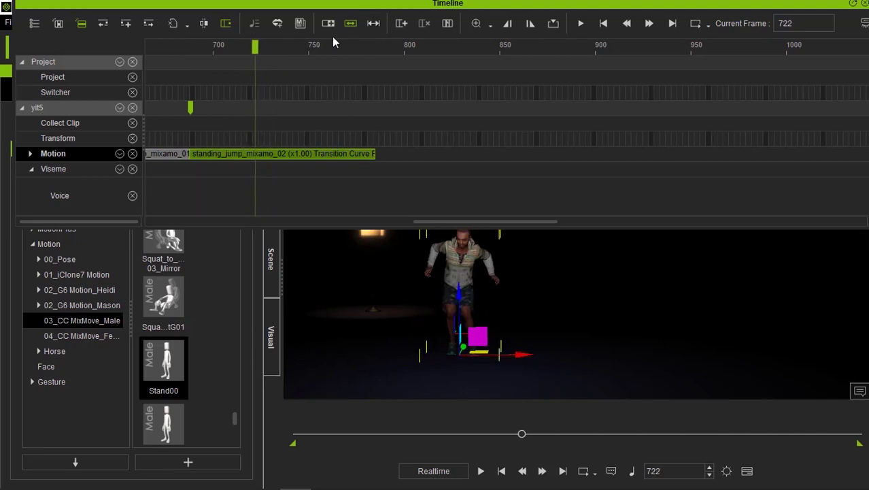
click(203, 26)
Stretch the airborne middle jump segment to end at about frame 739 and place the landing segment directly after it
drag(308, 156, 354, 155)
drag(343, 51, 362, 52)
click(234, 153)
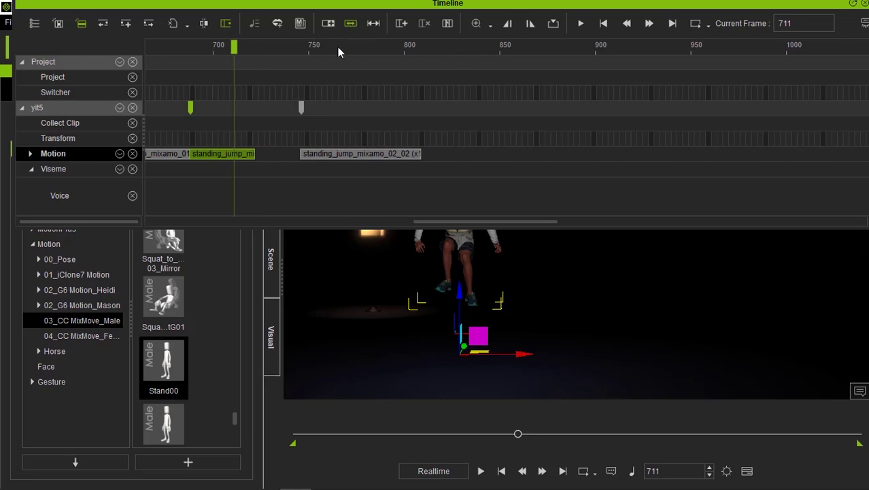
drag(255, 155, 311, 152)
click(317, 153)
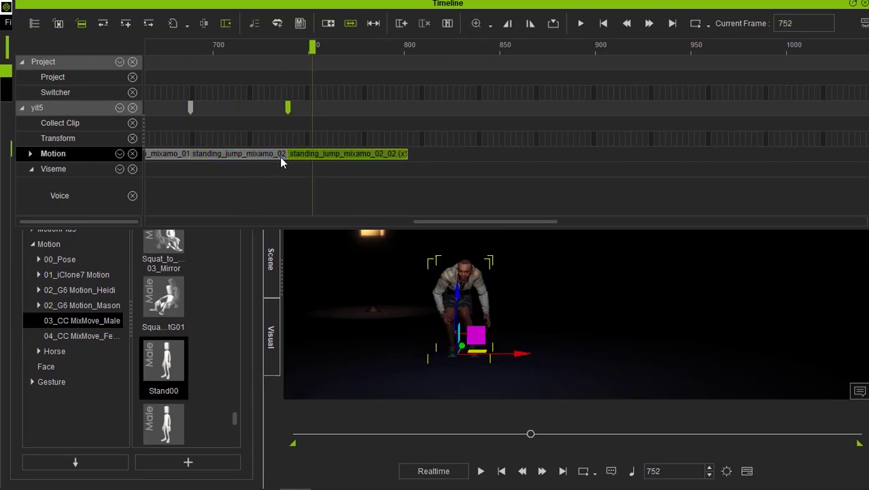
Move the playhead back to frame 513, close the Timeline and play the animation to examine the slowed airborne section
scroll(322, 155, up, 3)
scroll(322, 154, down, 3)
click(189, 47)
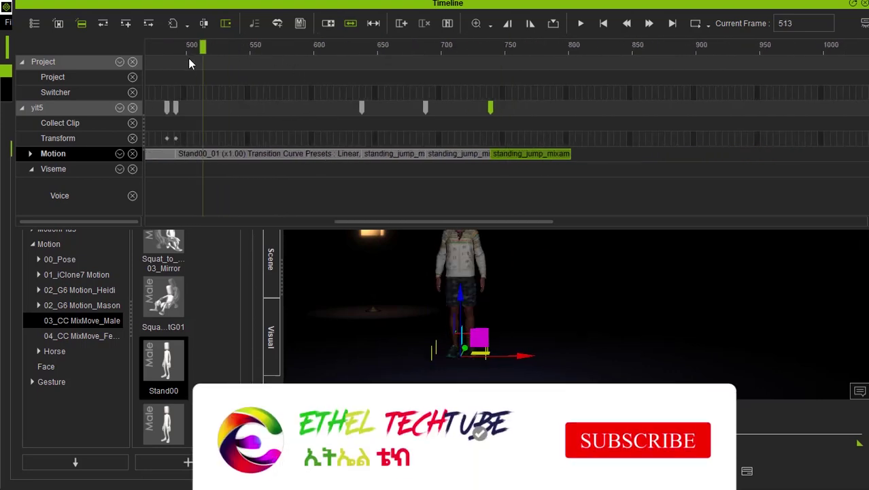
click(846, 6)
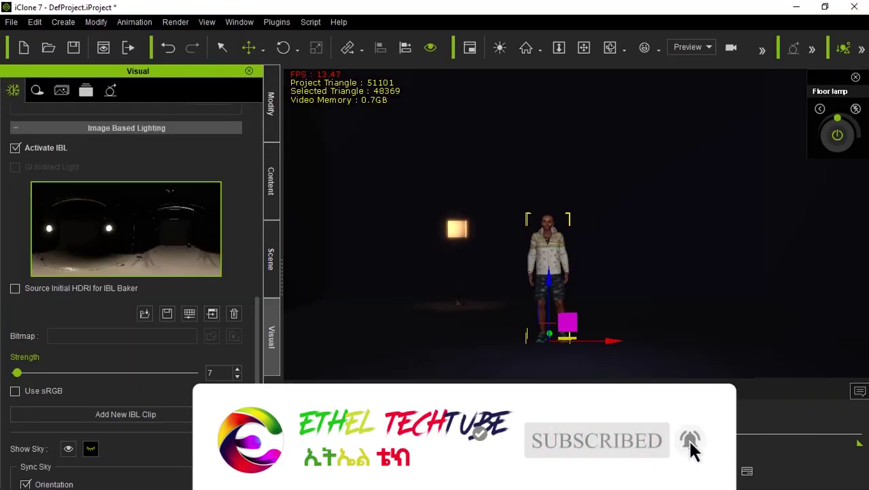
key(space)
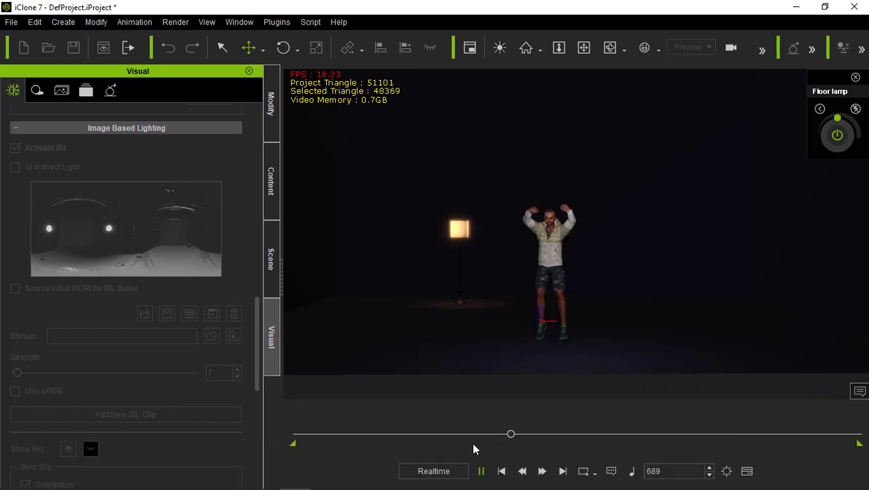
key(space)
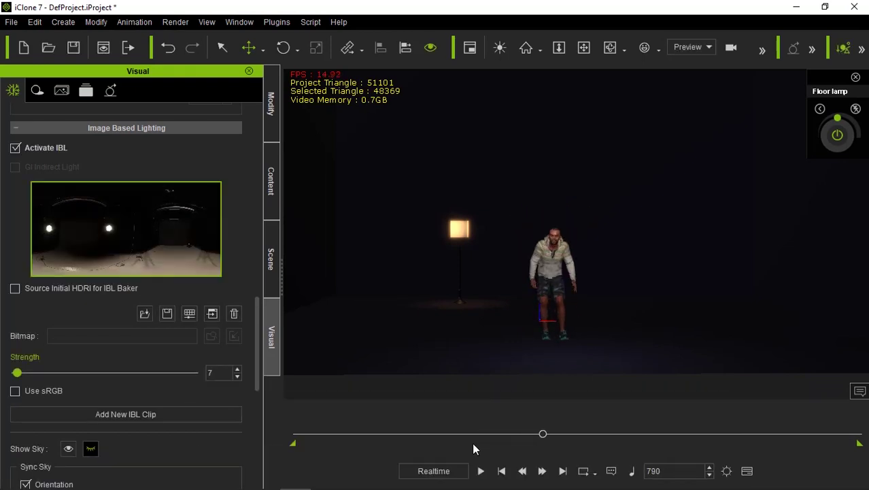